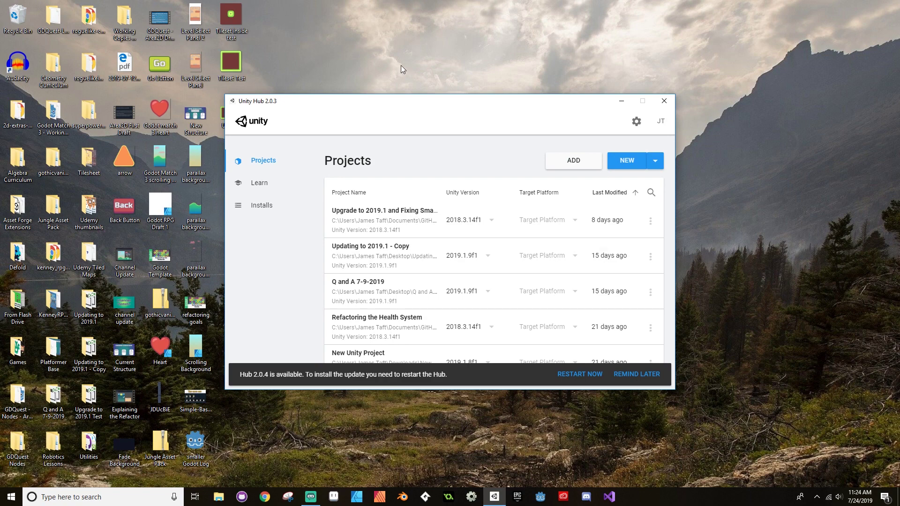
Move and enlarge the Unity Hub window and view the Unity versions available for the "Upgrade to 2019.1 and Fixing Small Things" project
drag(438, 112, 209, 24)
drag(260, 304, 260, 476)
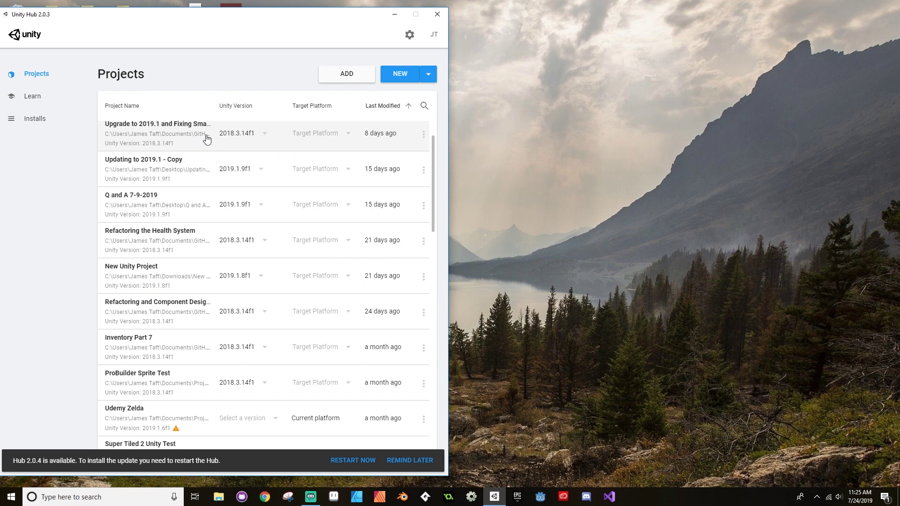
click(267, 139)
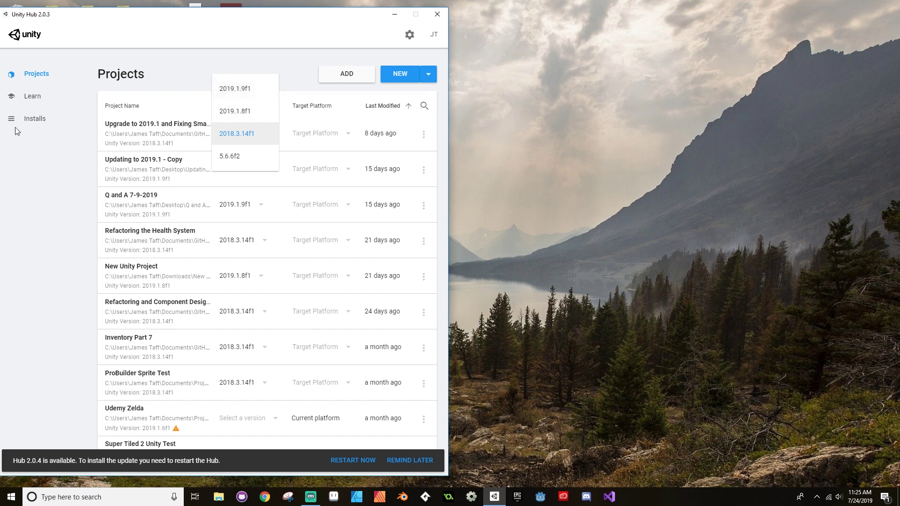
click(186, 73)
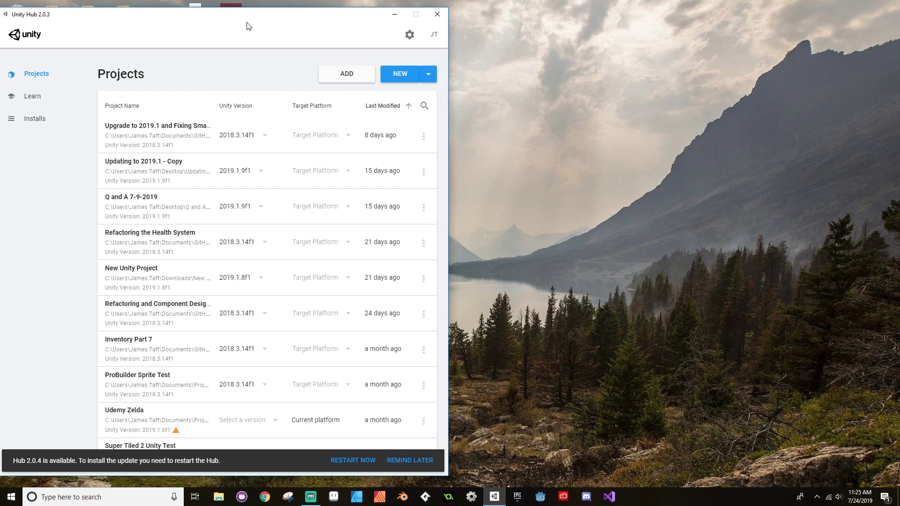
Check the installed Unity editors and the official releases offered for installation, and return to the project list
click(36, 127)
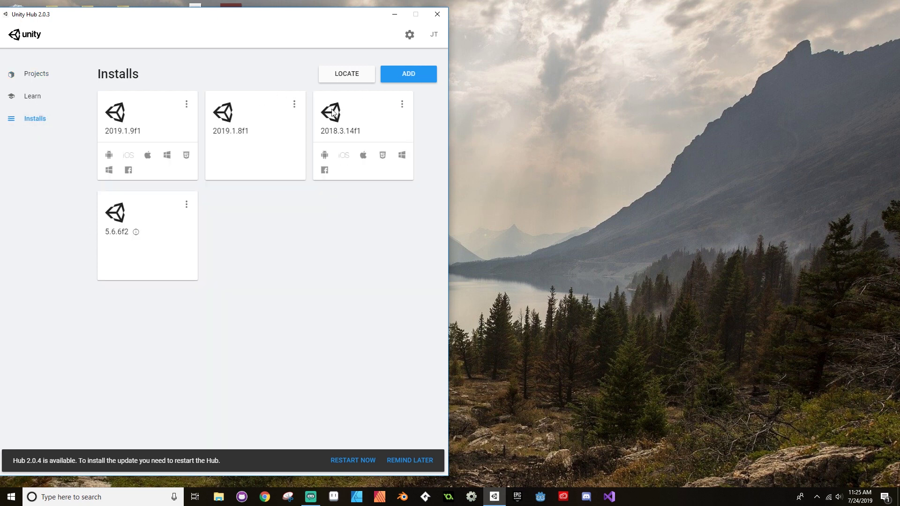
click(418, 74)
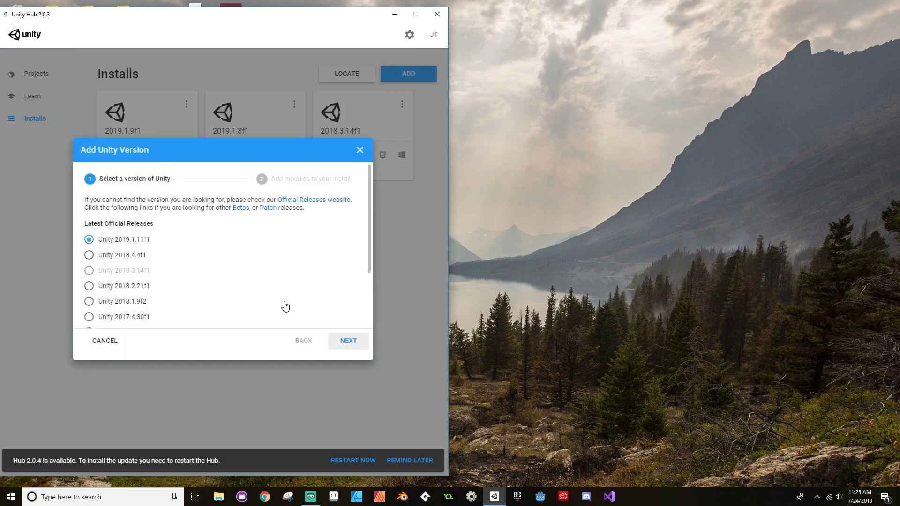
click(358, 150)
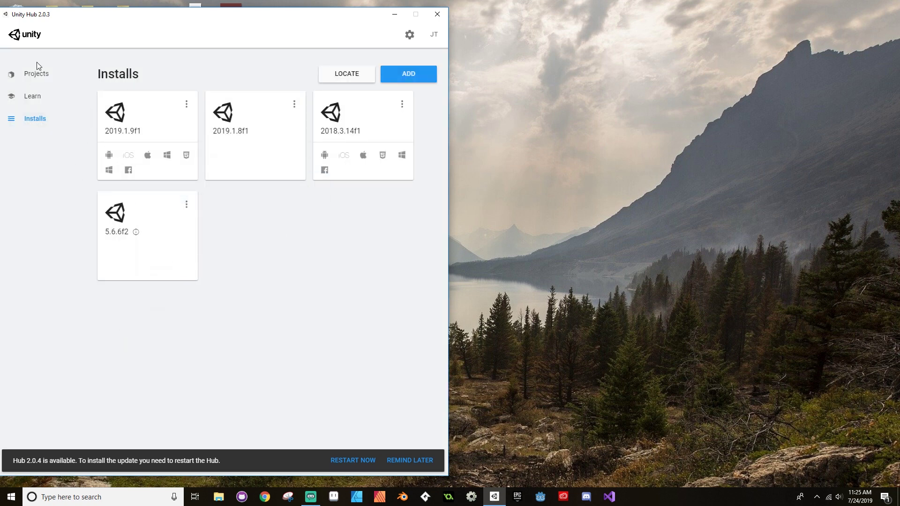
click(48, 73)
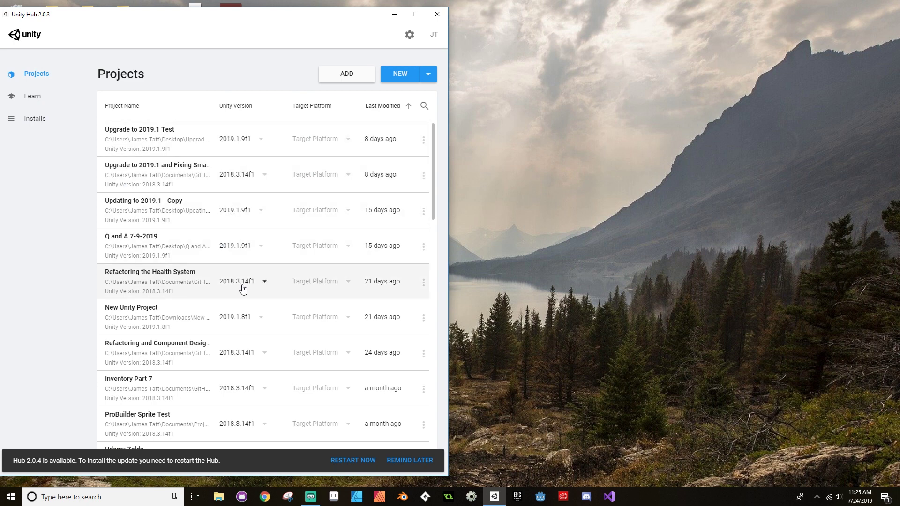
Set the "Upgrade to 2019.1 and Fixing Small Things" project to Unity 2019.1.9f1 and open it, confirming the upgrade
scroll(249, 323, down, 7)
scroll(252, 331, down, 10)
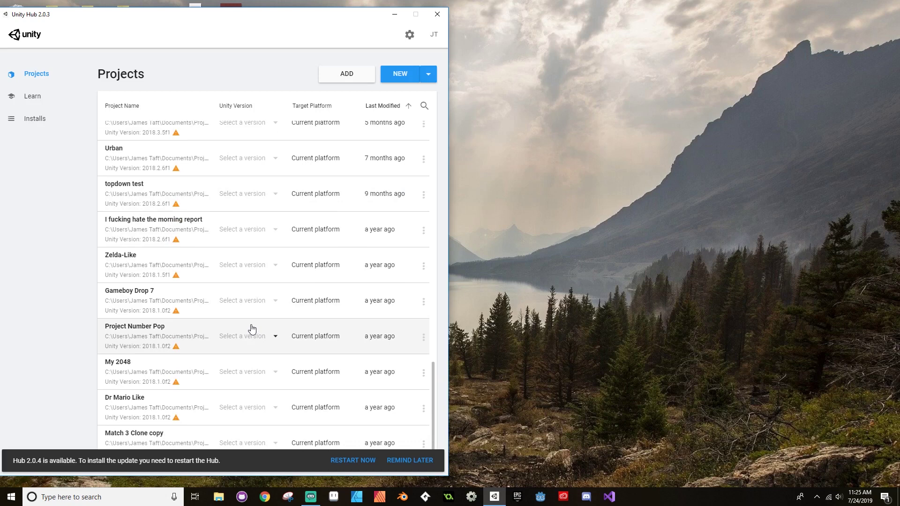
scroll(250, 328, up, 17)
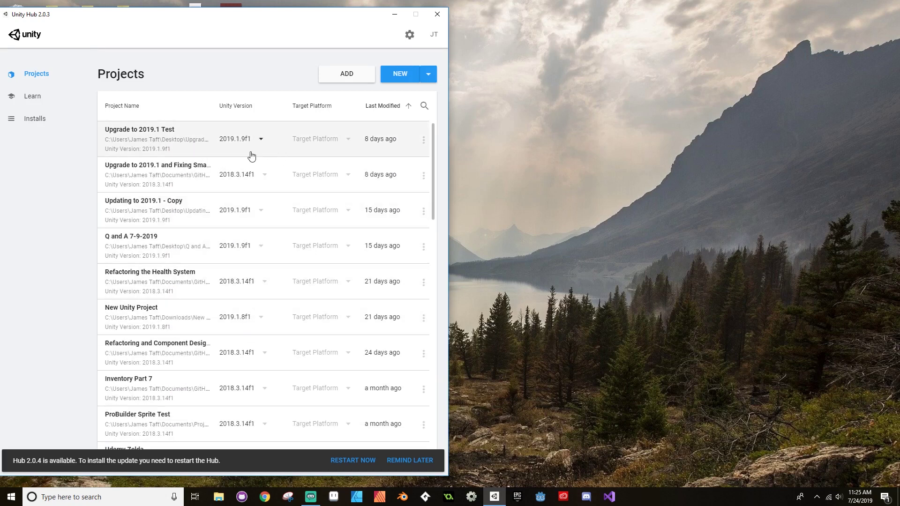
drag(434, 151, 432, 161)
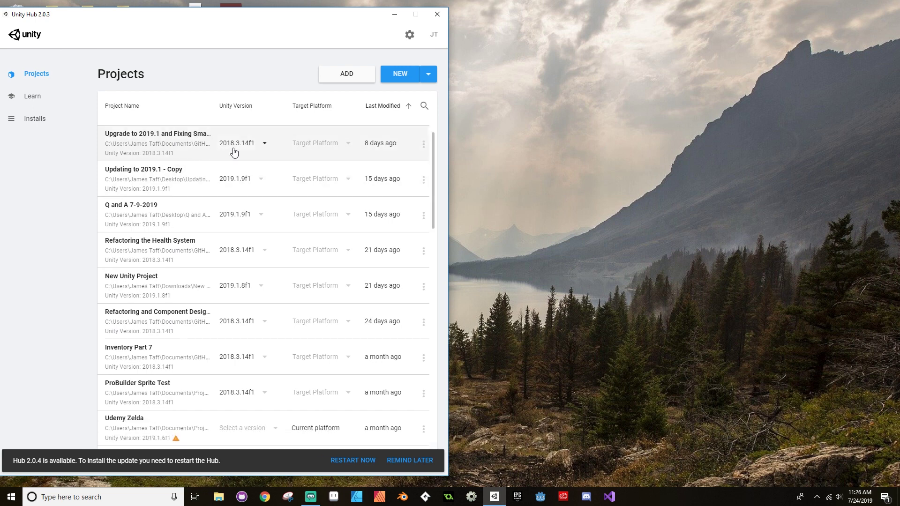
click(264, 146)
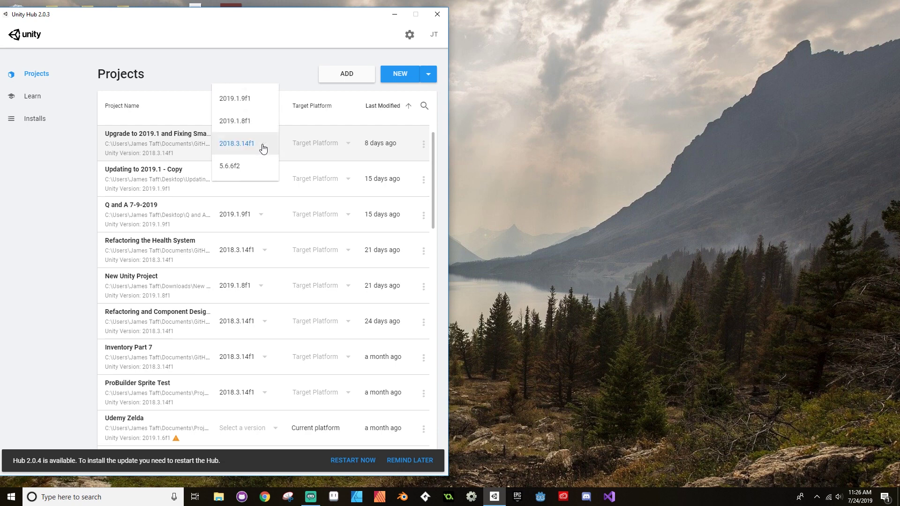
click(261, 107)
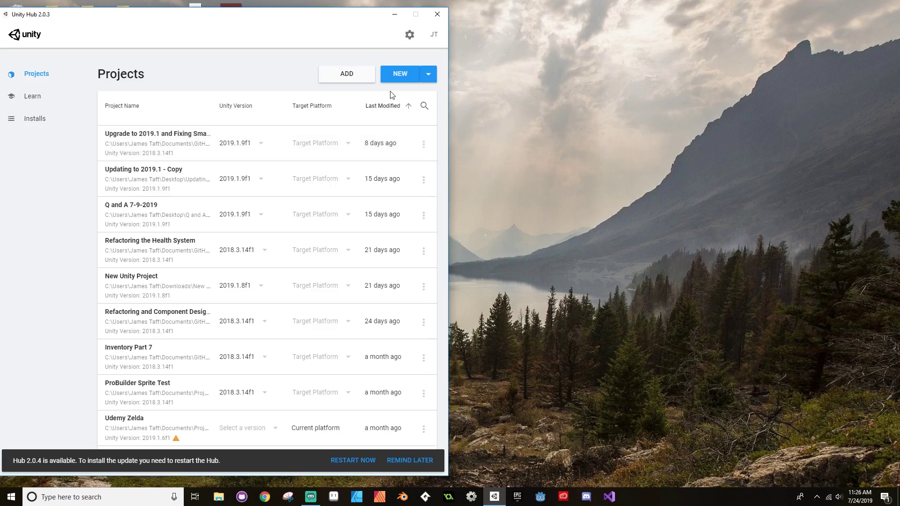
click(172, 144)
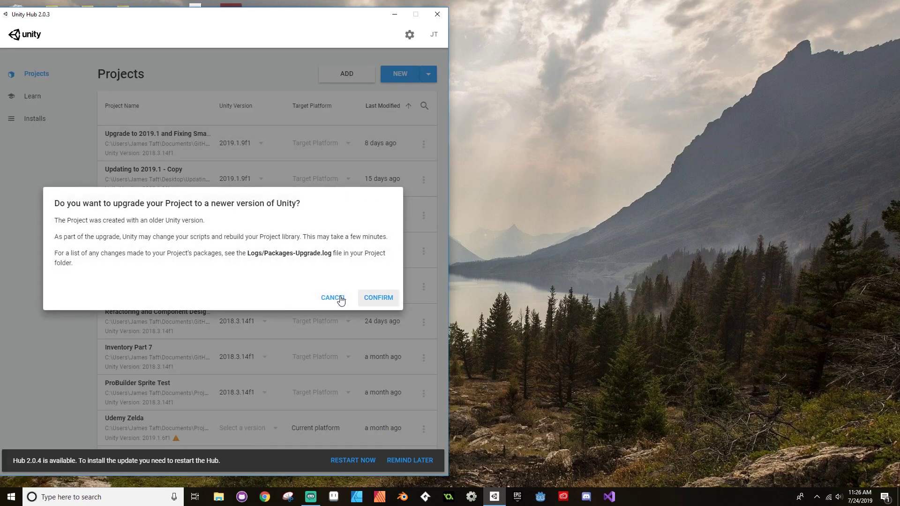
click(378, 298)
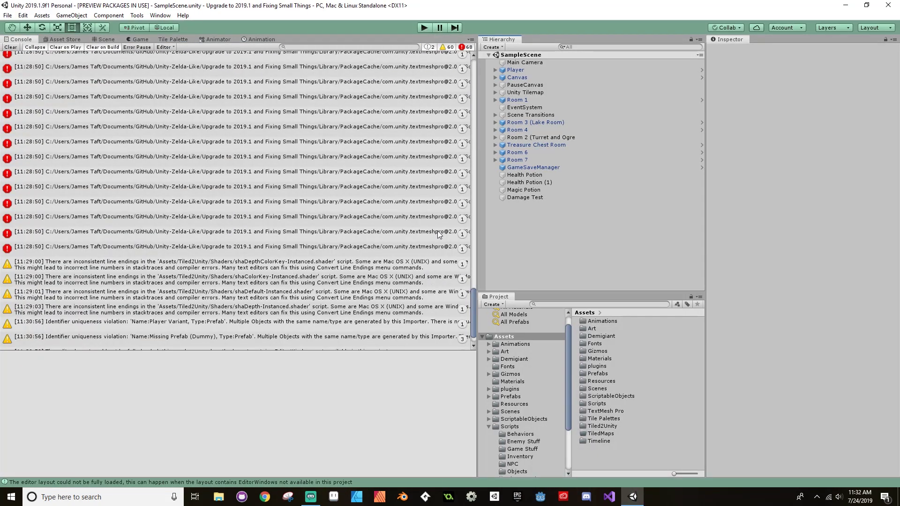
View the sample scene, try to run the game, and review the errors and warnings in the console
click(105, 39)
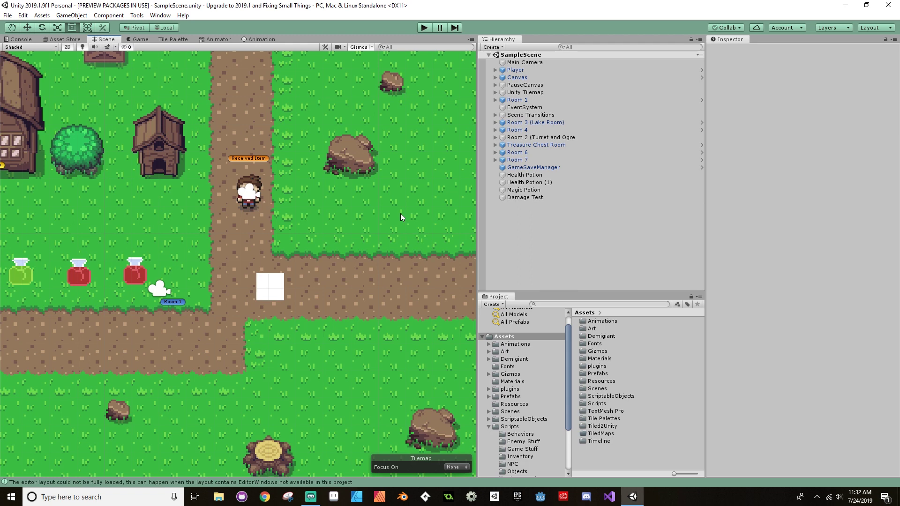
click(424, 27)
click(21, 39)
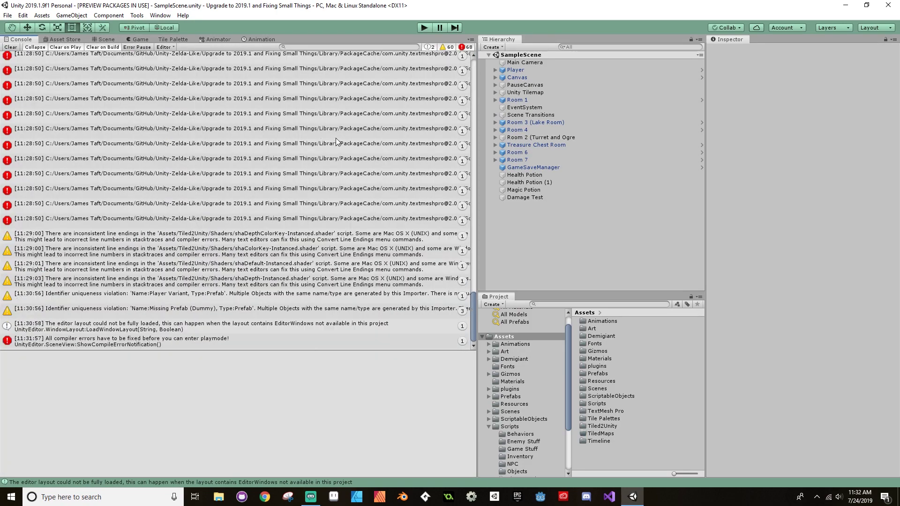
scroll(323, 168, up, 5)
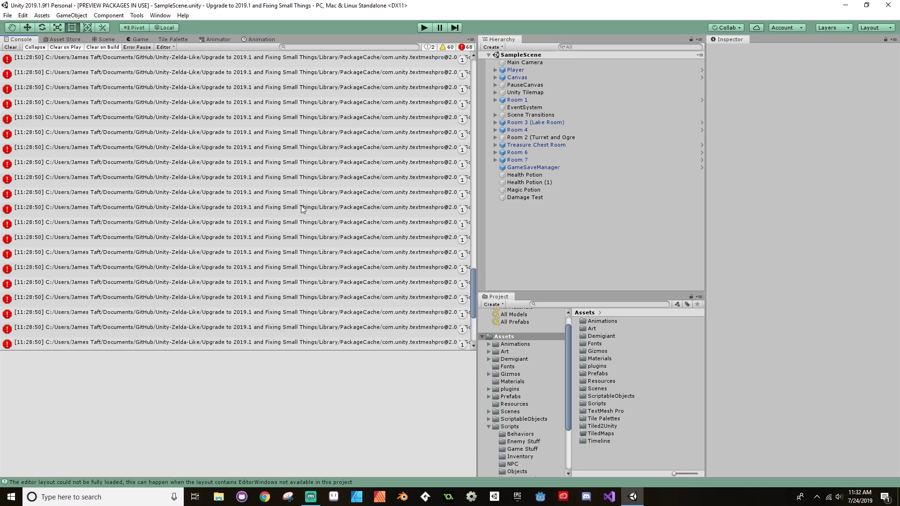
scroll(302, 209, up, 10)
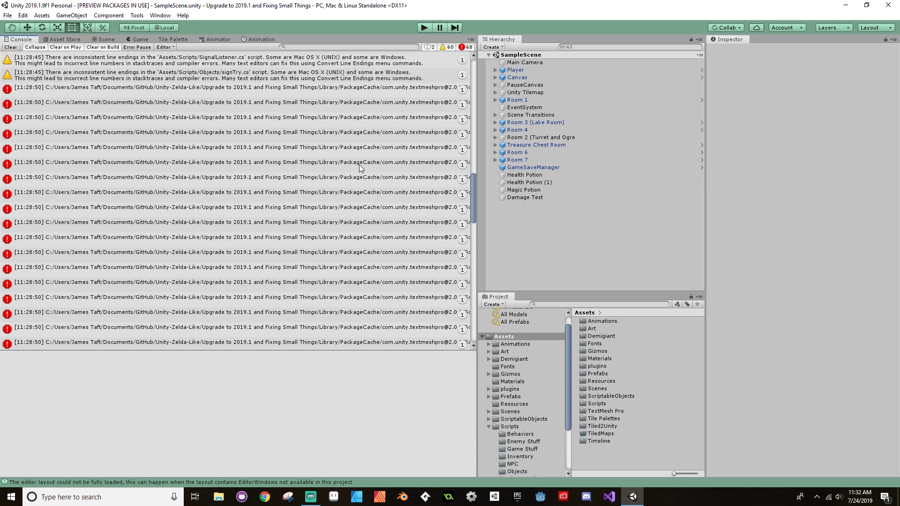
scroll(360, 168, down, 10)
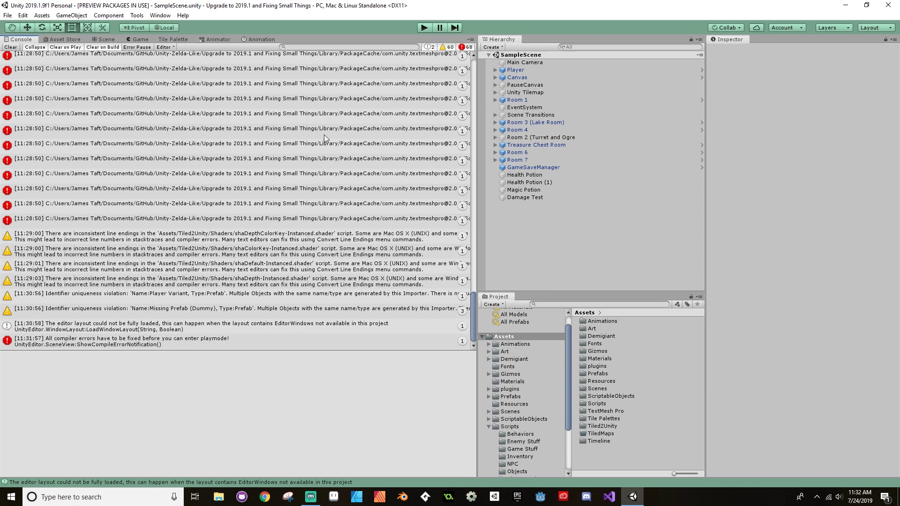
Open the project settings on the Player category and enlarge the settings window
click(11, 16)
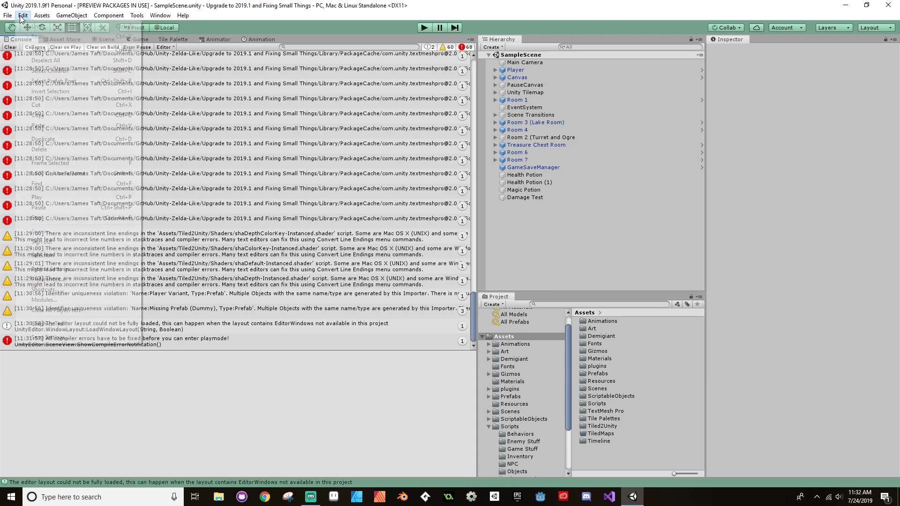
mouse_move(37, 17)
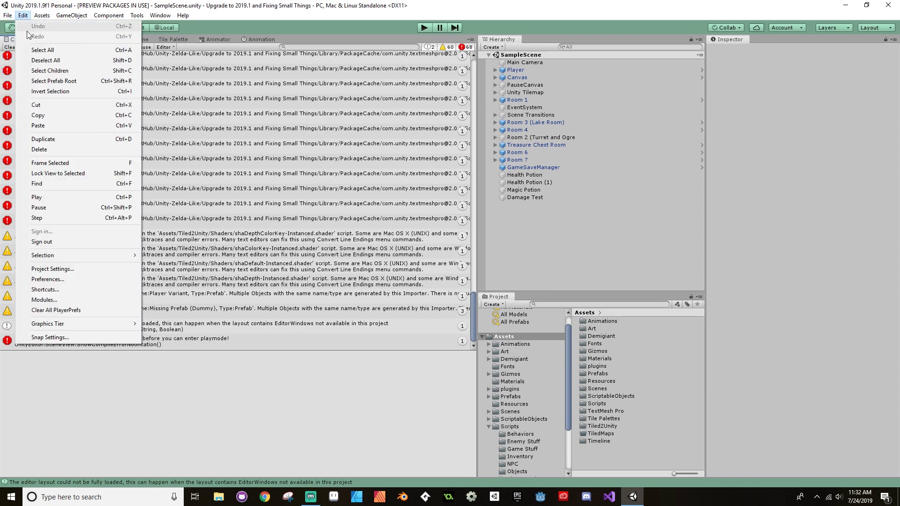
click(57, 280)
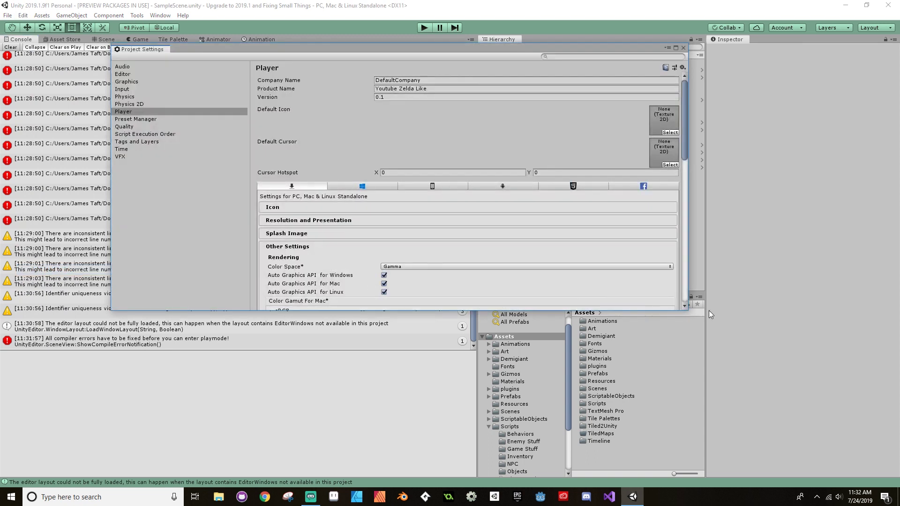
drag(687, 310, 744, 430)
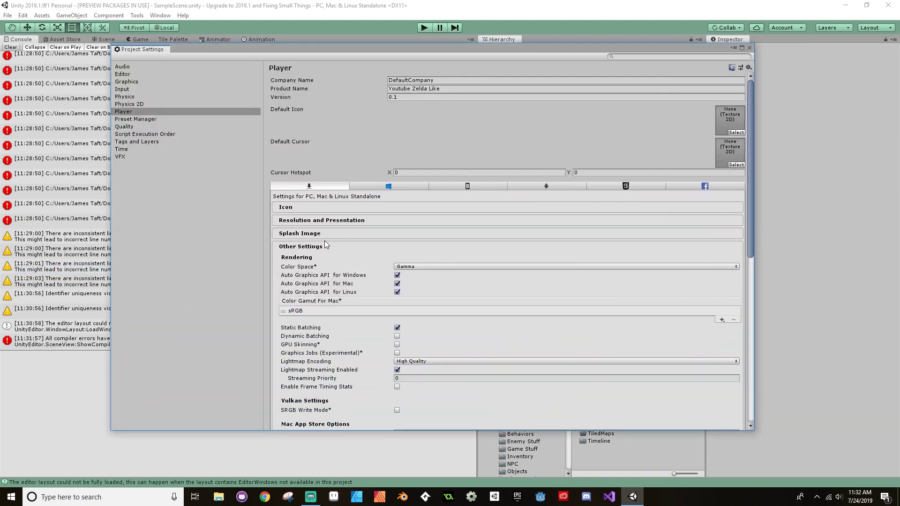
Set the Player's Scripting Runtime Version to .NET 4.x Equivalent, confirm the change, and close the project settings
click(310, 247)
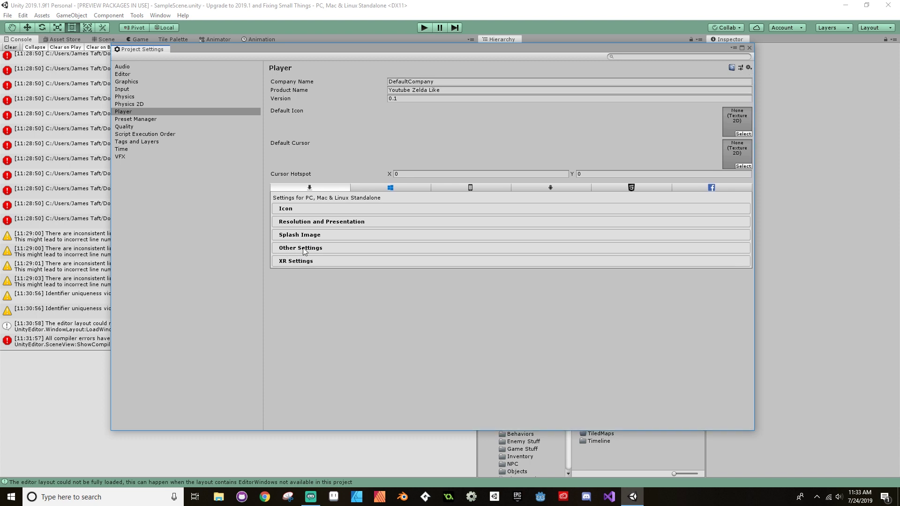
click(358, 246)
scroll(359, 258, down, 2)
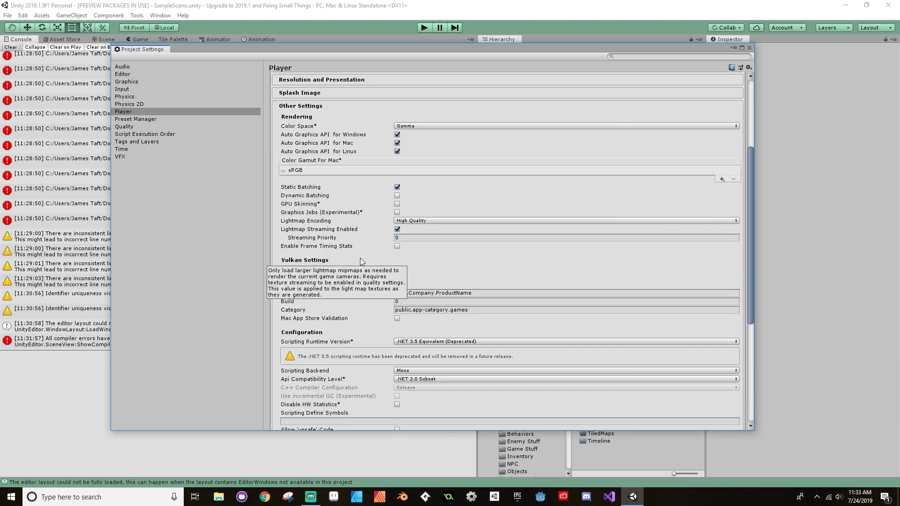
scroll(390, 307, down, 2)
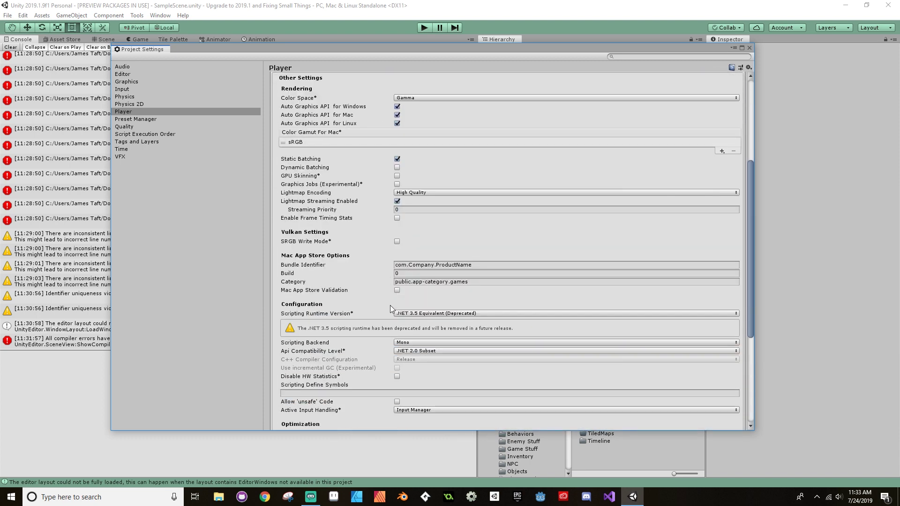
click(489, 314)
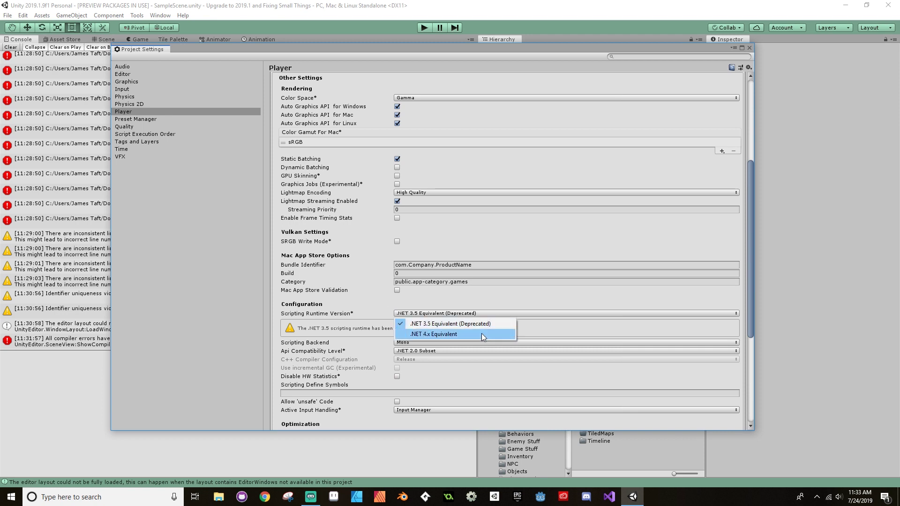
click(482, 333)
click(486, 269)
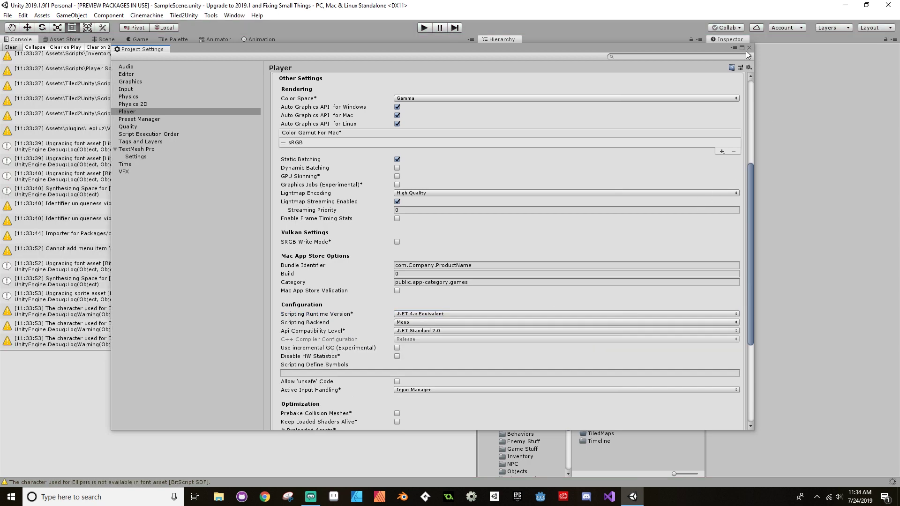
click(748, 48)
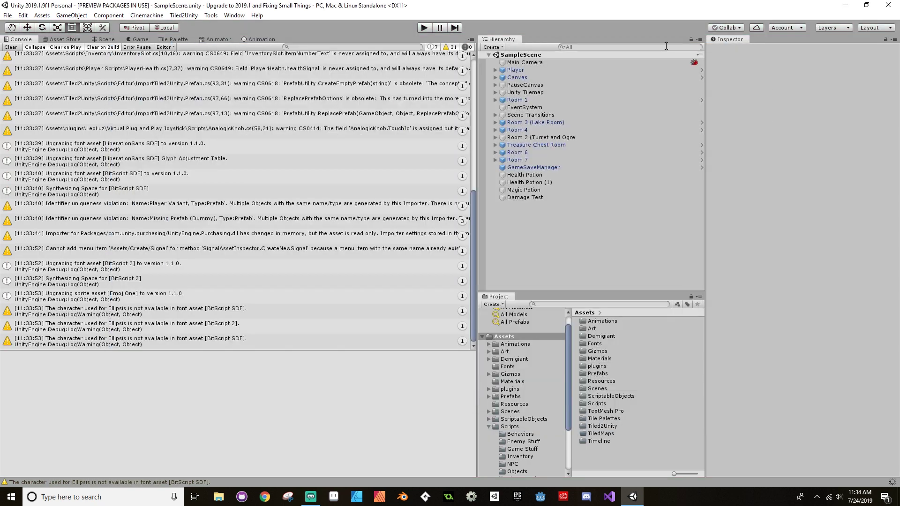
Play-test the scene by walking the player over the nearest health potion, stop the game, and inspect the console message about audio listeners
click(423, 27)
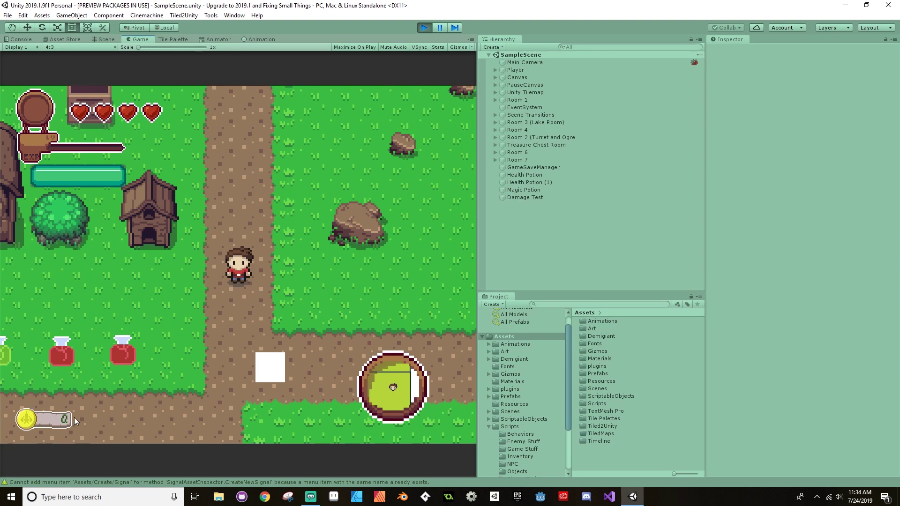
key(Left)
key(Down)
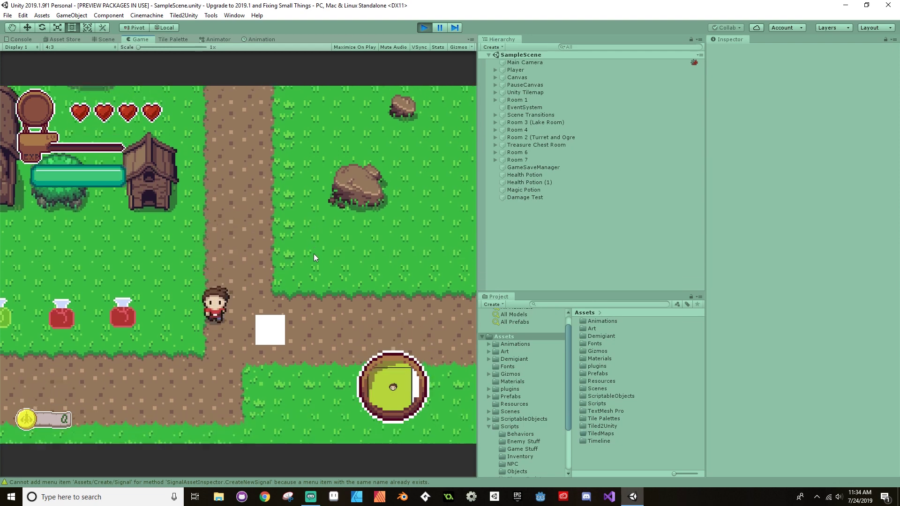
key(Left)
key(Up)
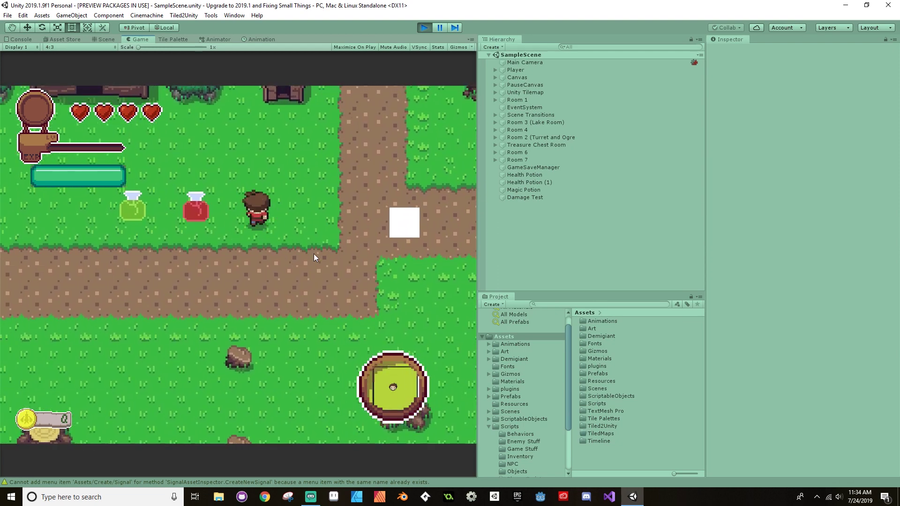
key(Left)
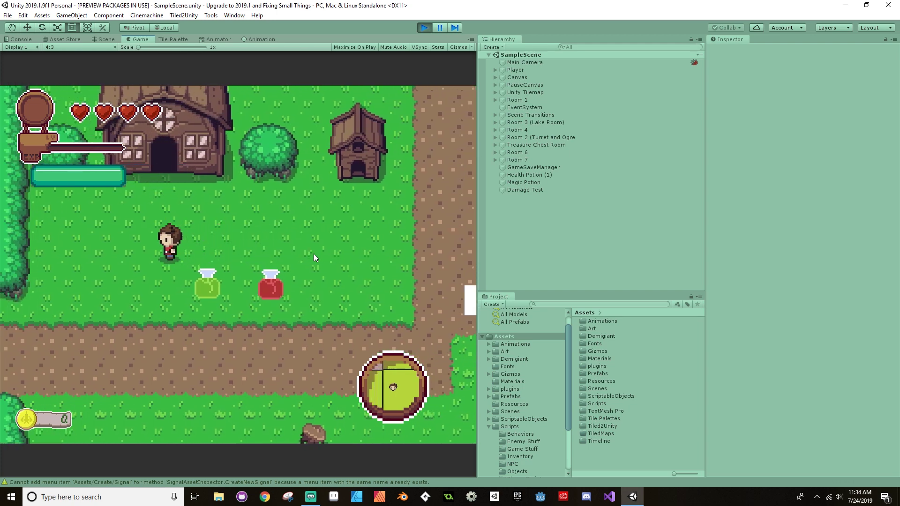
click(419, 28)
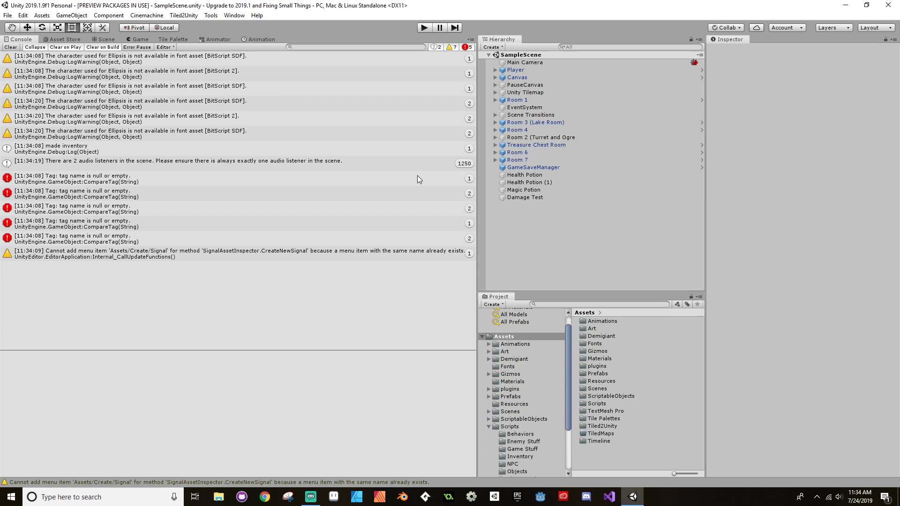
click(150, 166)
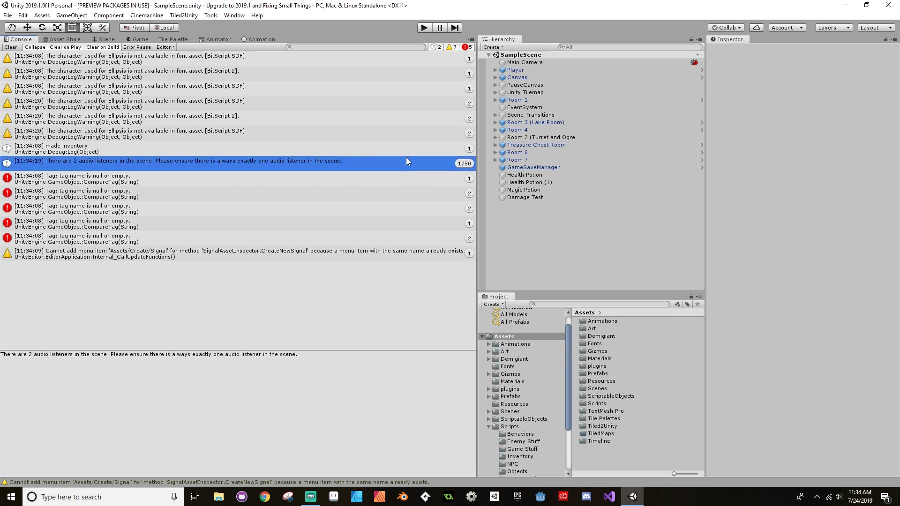
Disable the Audio Listener on the Minimap Camera inside the Player prefab and return to the sample scene
click(495, 70)
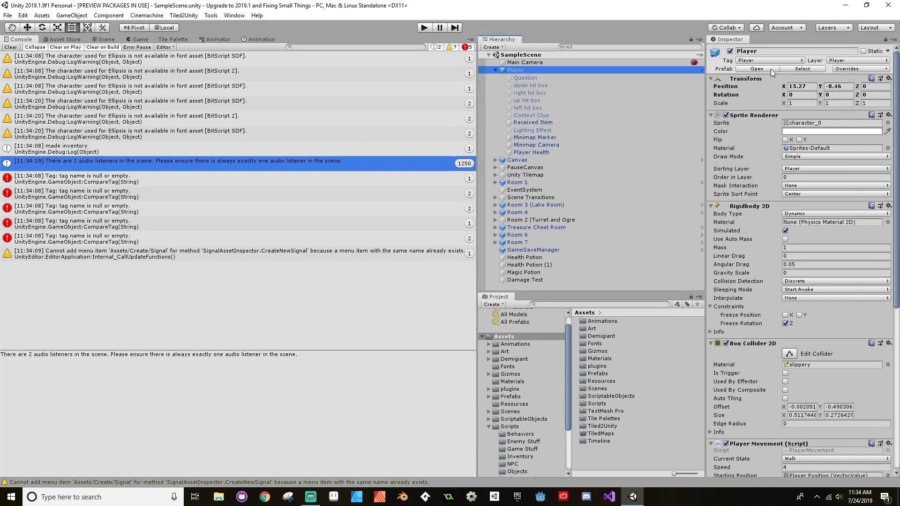
click(770, 69)
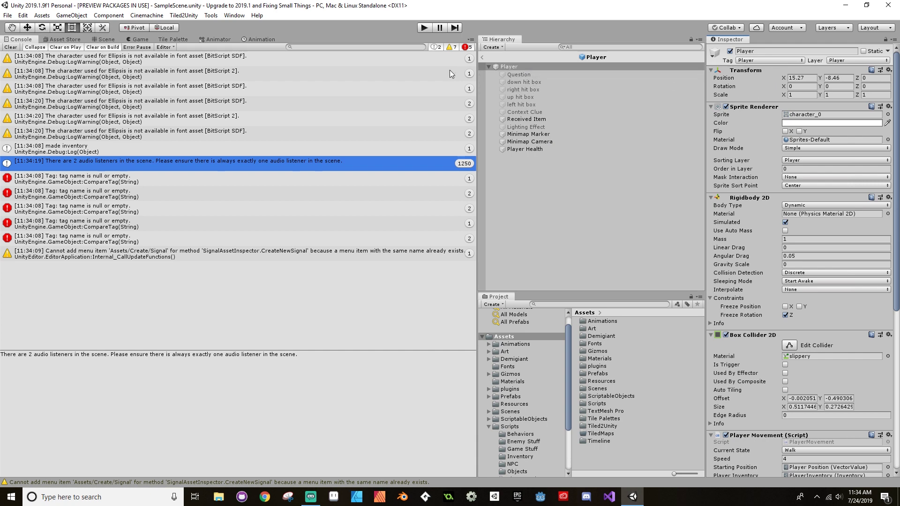
click(106, 40)
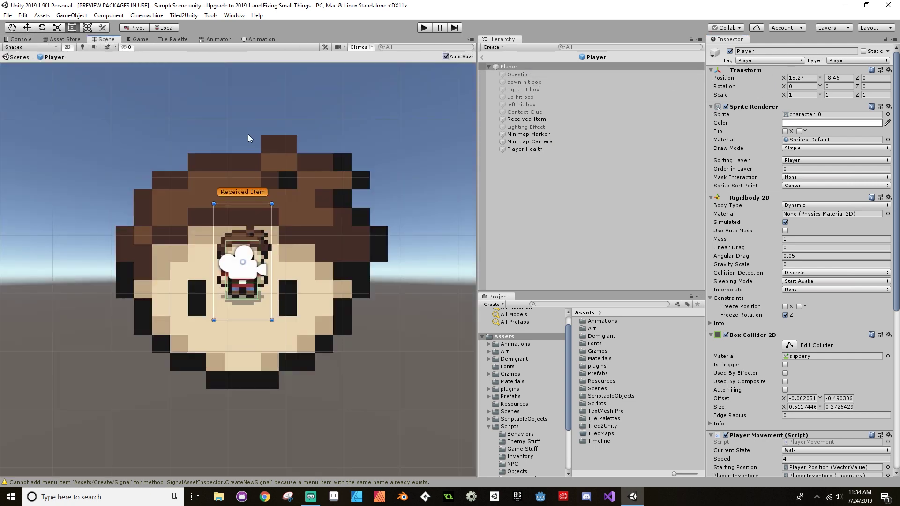
click(529, 142)
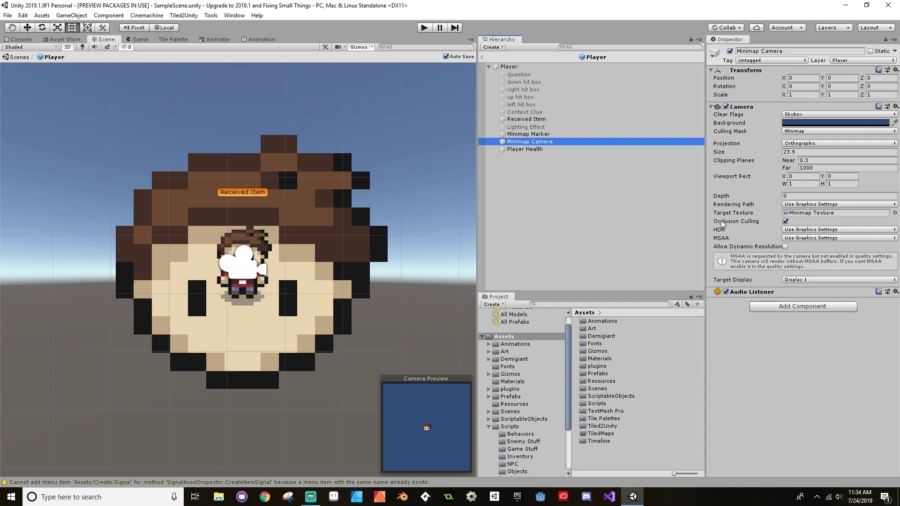
click(726, 291)
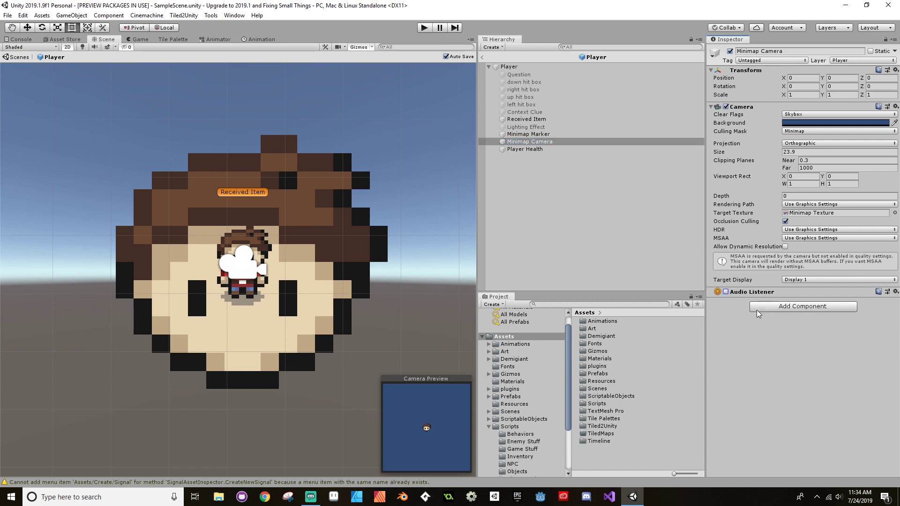
click(482, 57)
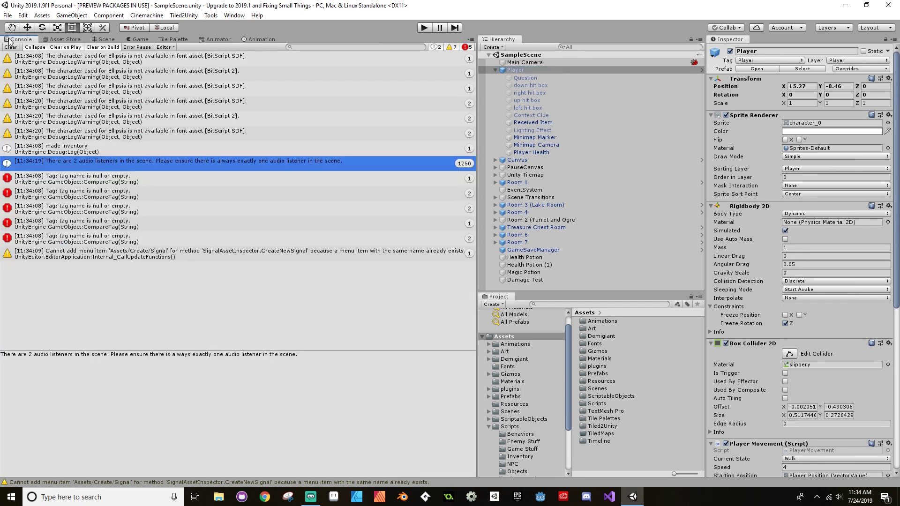
Inspect the console's details for the null or empty tag errors and the BitScript SDF ellipsis warning
click(10, 40)
click(242, 177)
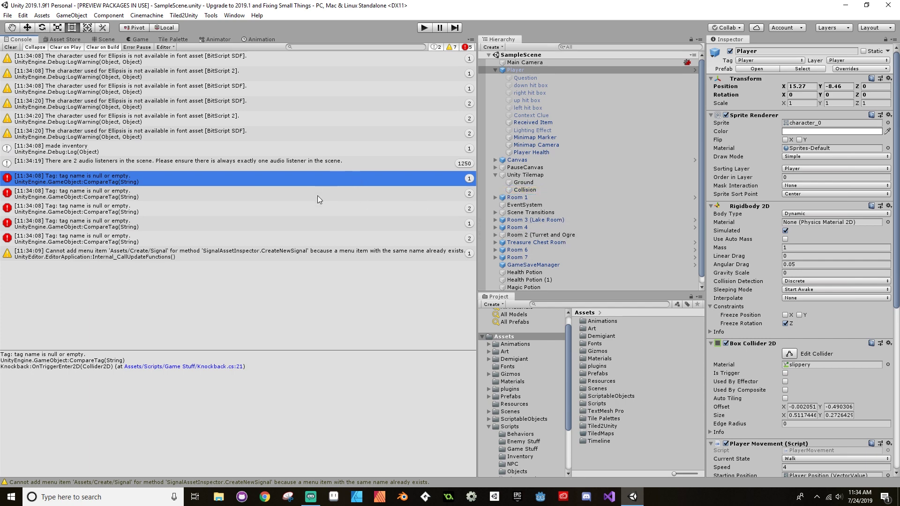
click(284, 233)
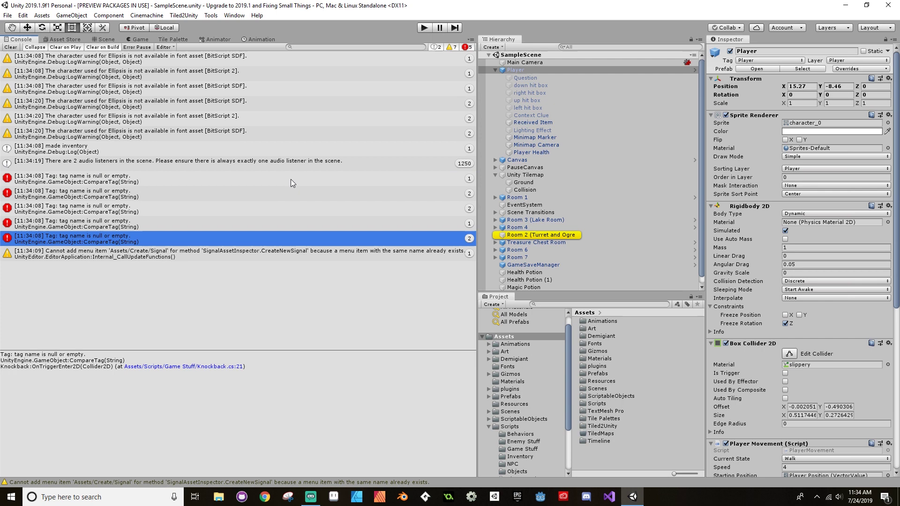
click(290, 179)
click(299, 236)
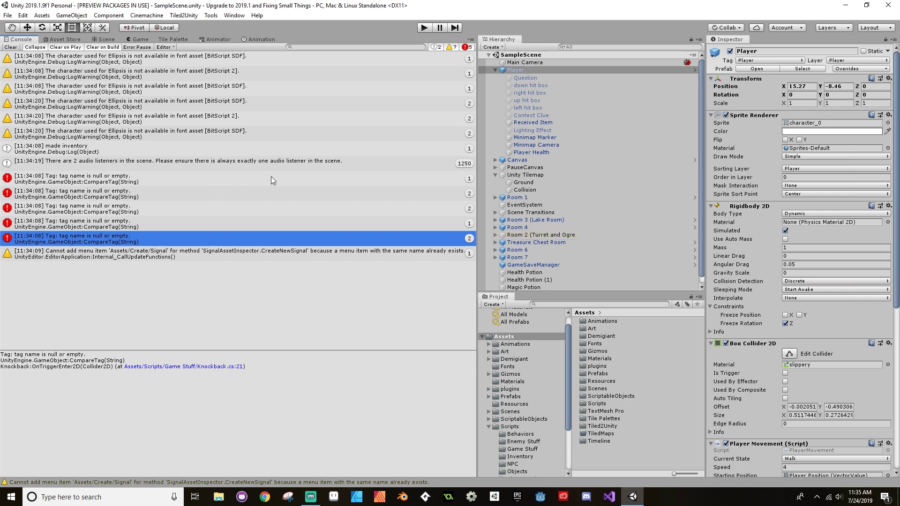
click(302, 102)
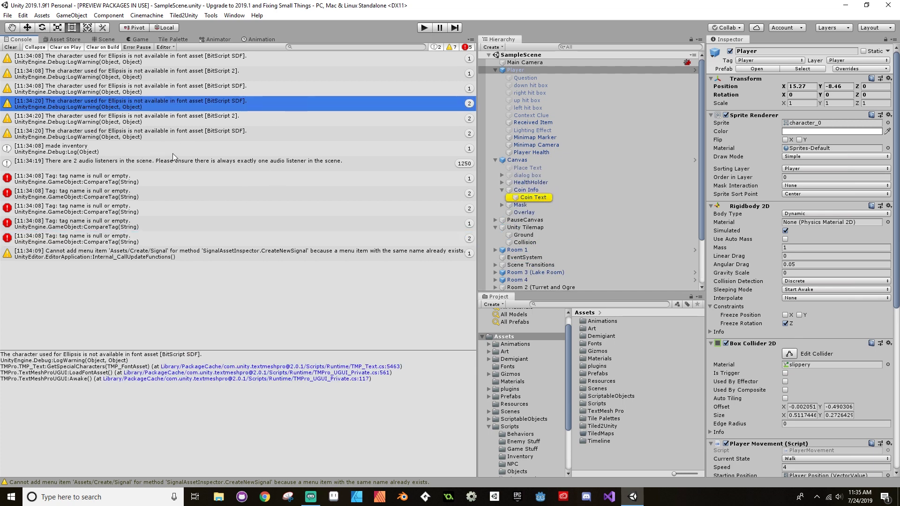
Run the game and walk the player past the potions and along the dirt path into the western room
click(102, 40)
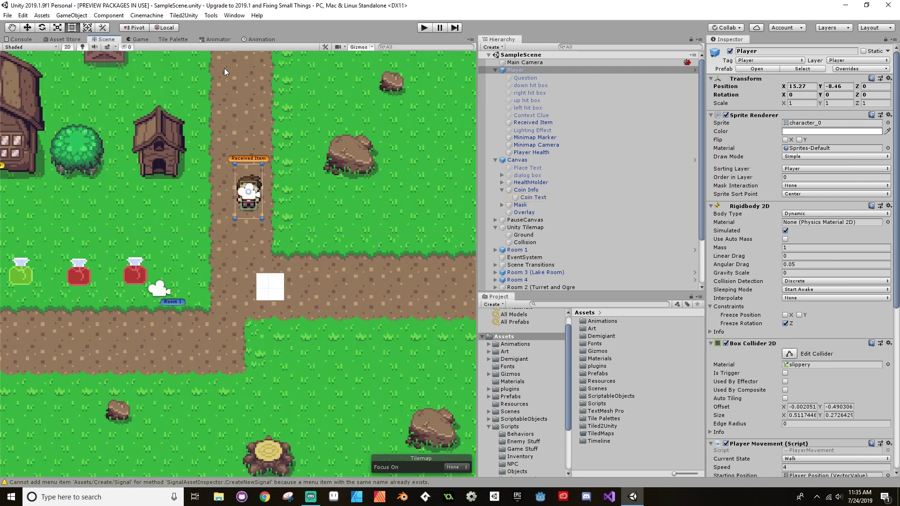
click(430, 28)
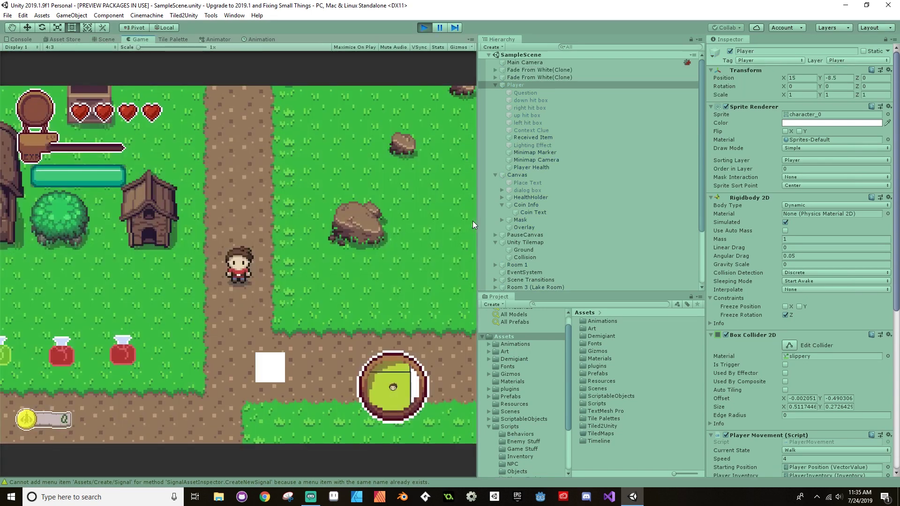
key(Left)
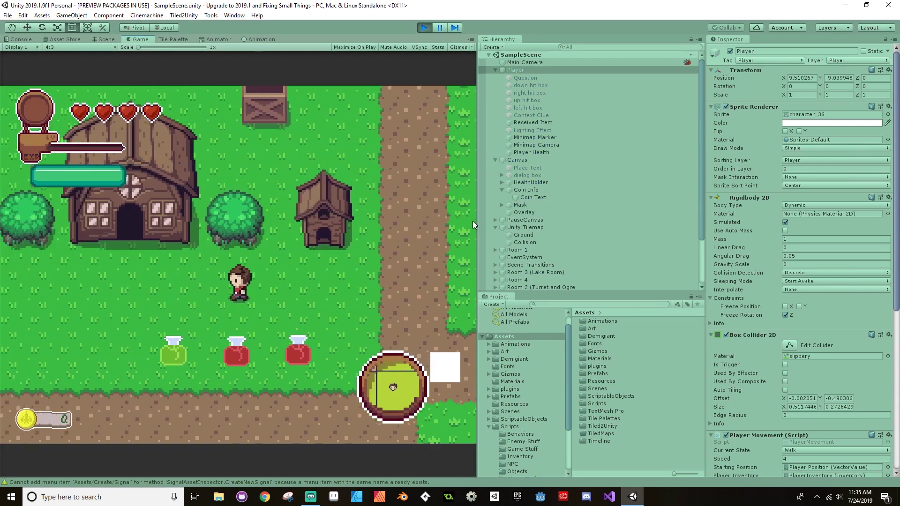
key(Left)
key(Down)
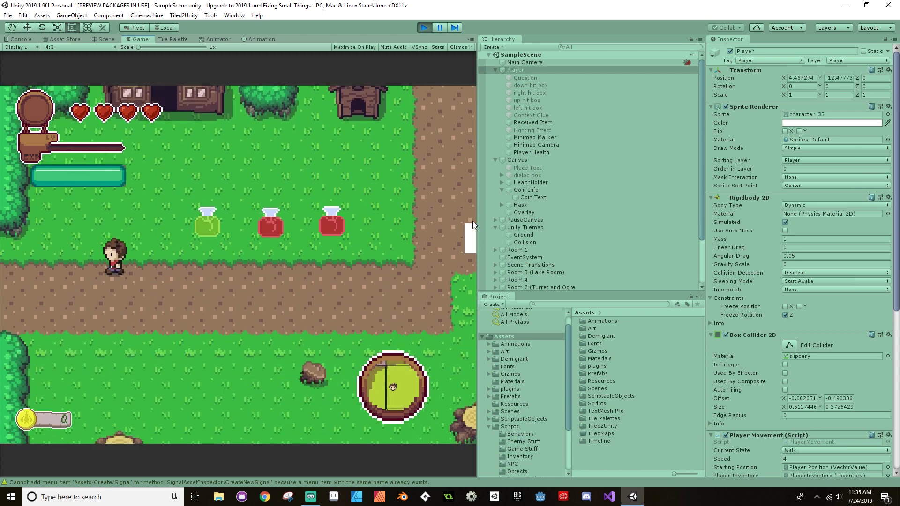
key(Left)
Walk the player back through the first room, north into the lake room and back again, and stop the game
key(Right)
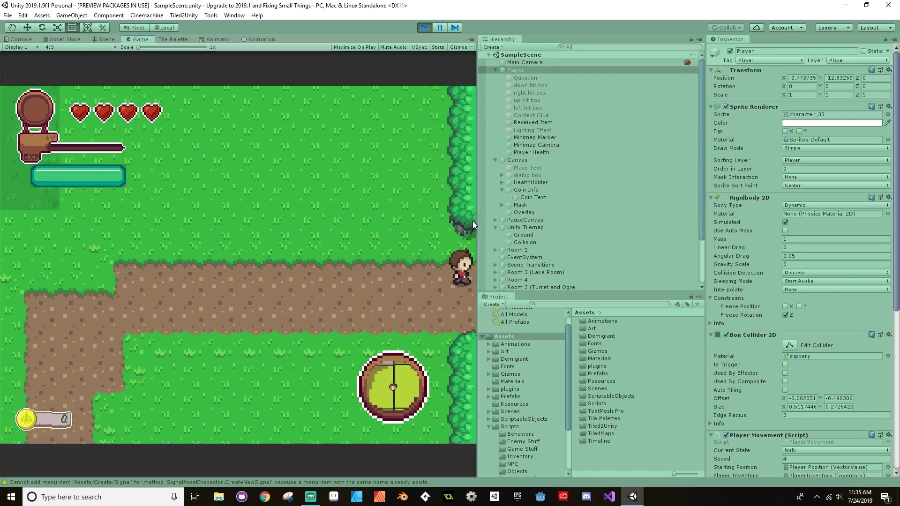
key(Up)
key(Right)
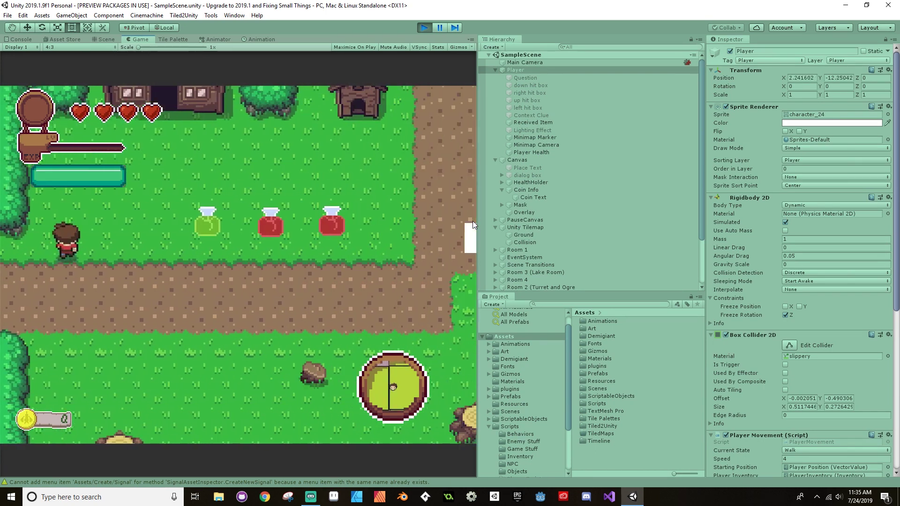
key(Right)
key(Up)
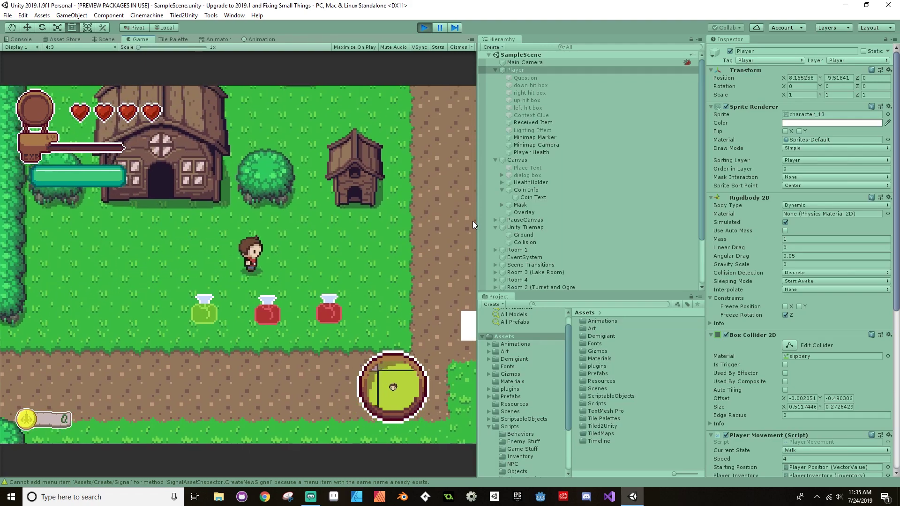
key(Right)
key(Up)
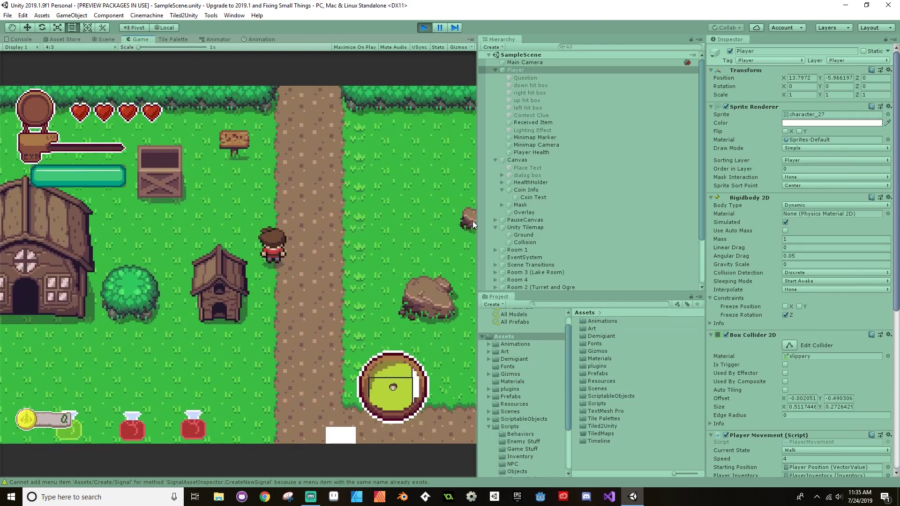
key(Up)
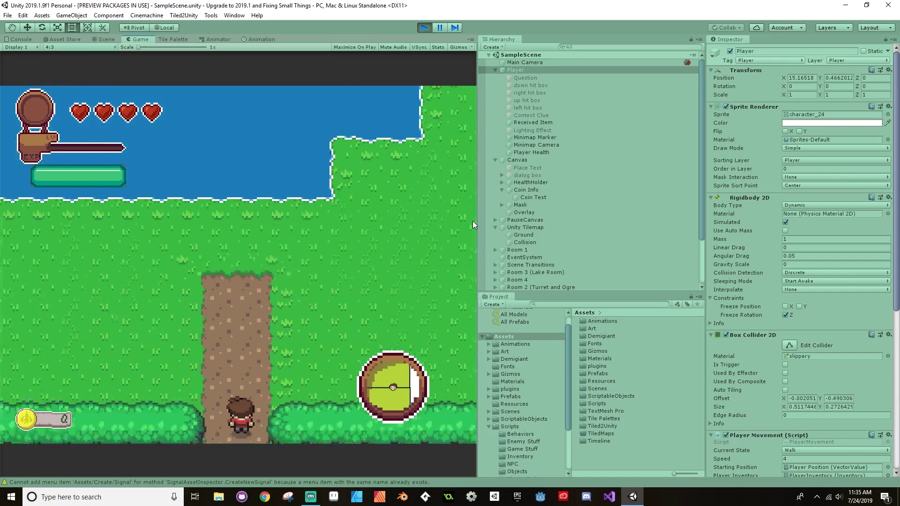
key(Down)
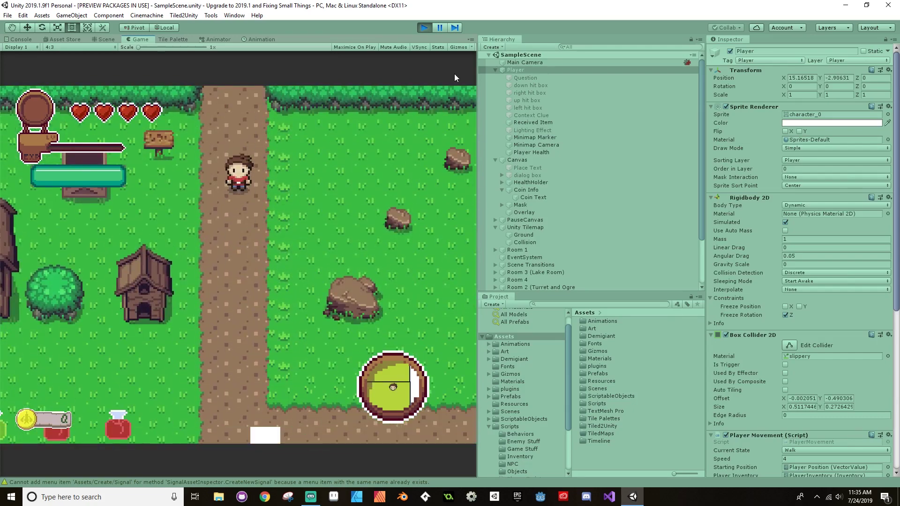
click(427, 30)
Review the Cinemachine settings of Room 1's Room VCam, and activate and deactivate it to refresh its lens to orthographic
scroll(583, 157, down, 3)
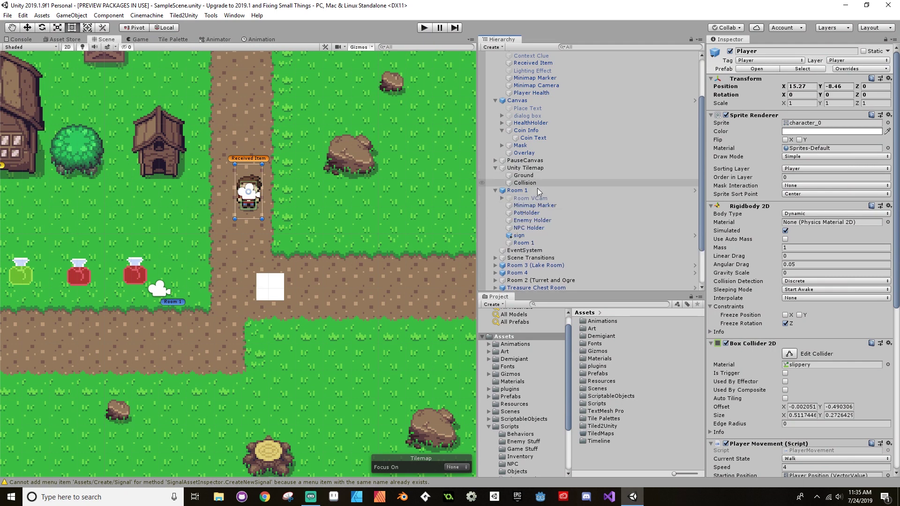
click(532, 198)
scroll(850, 258, down, 5)
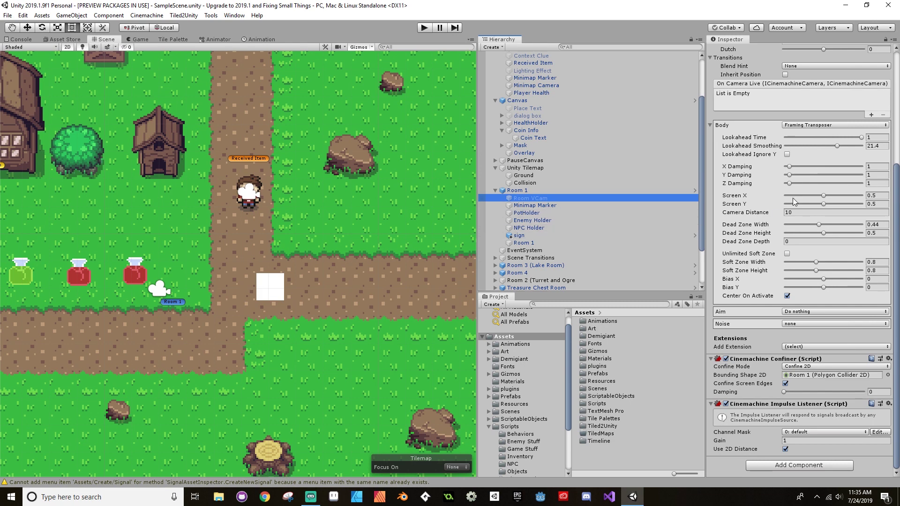
scroll(792, 198, up, 5)
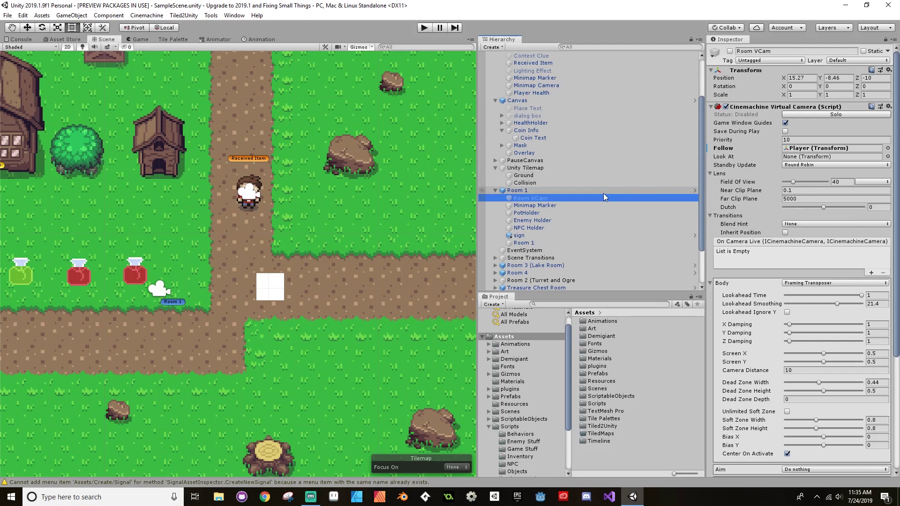
click(785, 123)
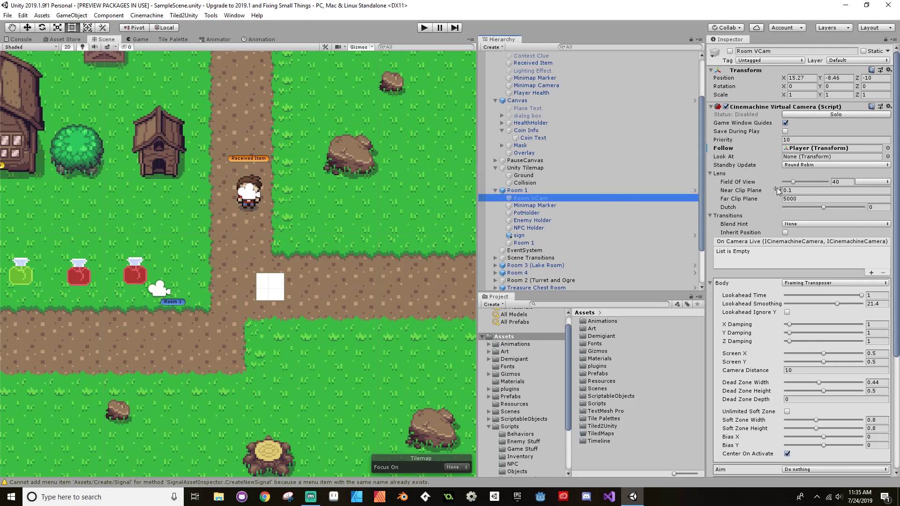
click(730, 52)
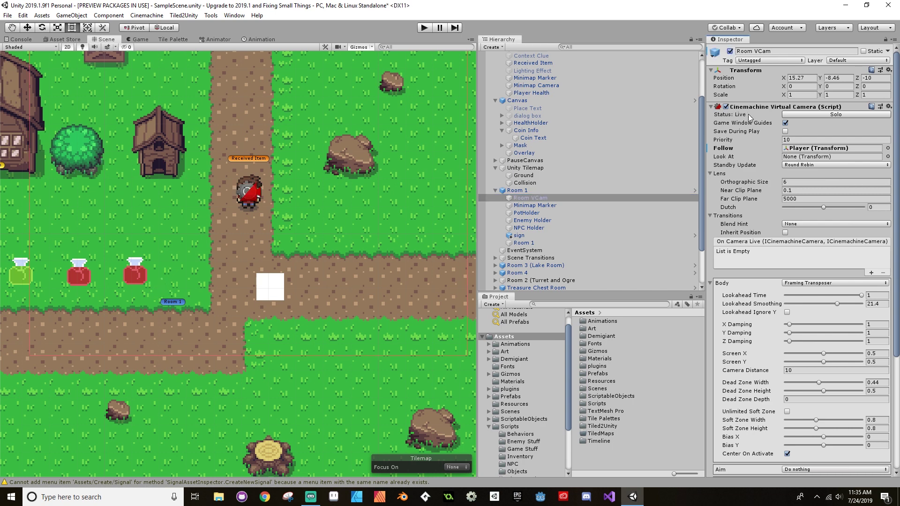
click(729, 51)
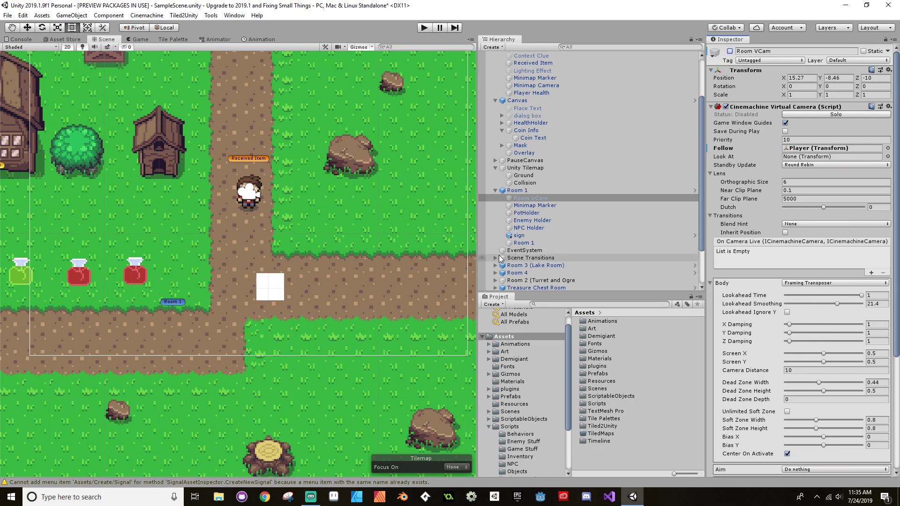
click(542, 199)
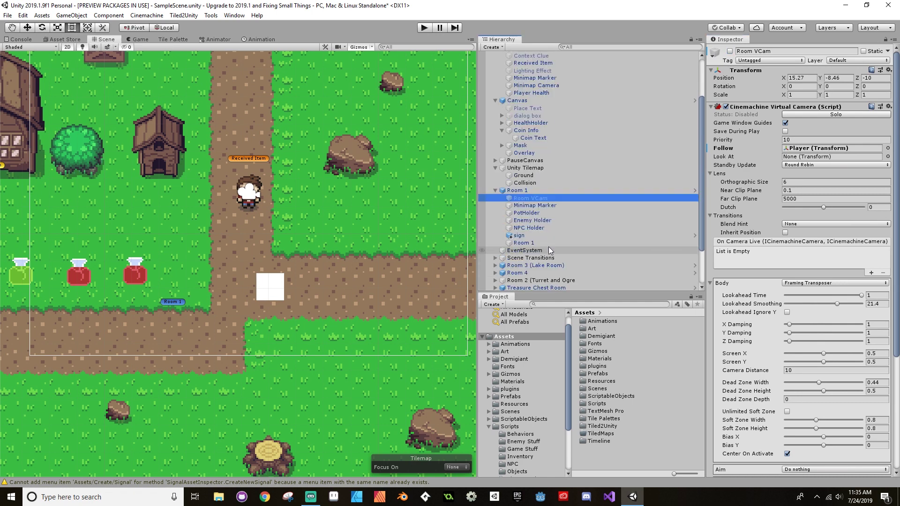
click(542, 206)
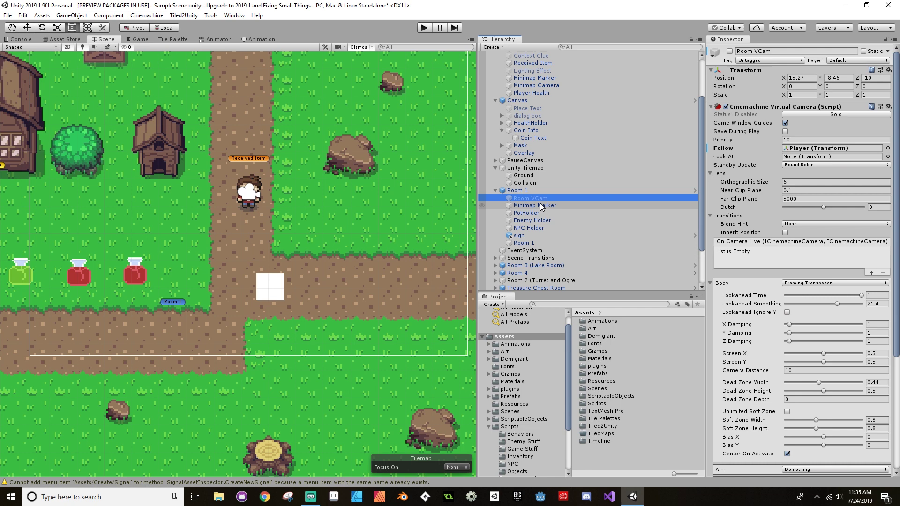
click(541, 200)
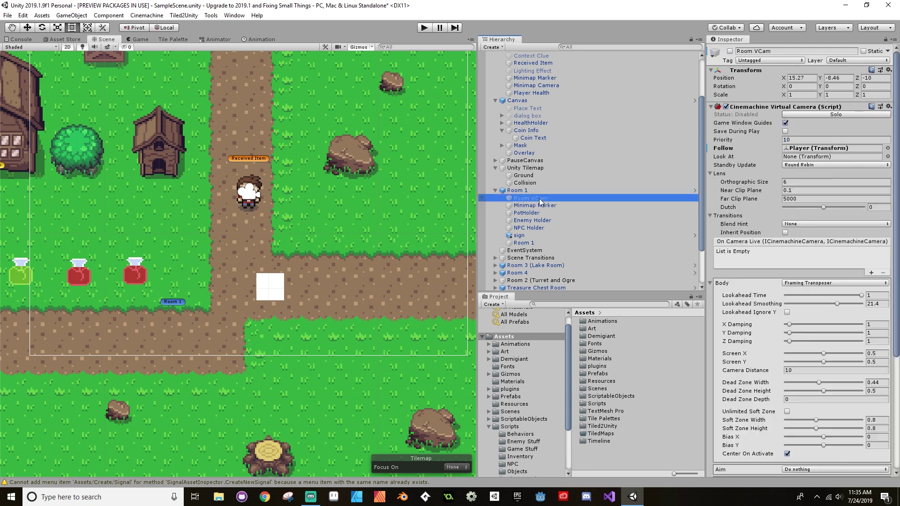
Activate and deactivate the Room VCam of Room 3 (Lake Room) to refresh its lens to orthographic
click(495, 190)
click(495, 213)
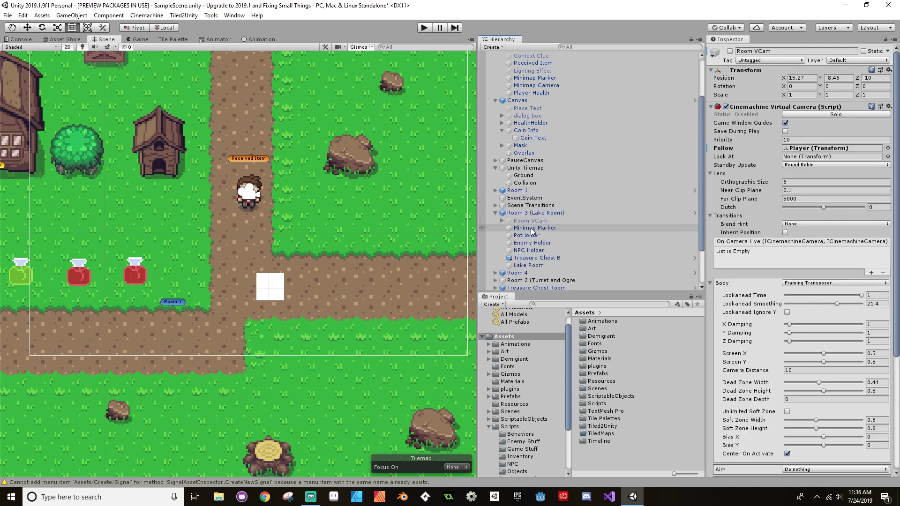
click(532, 220)
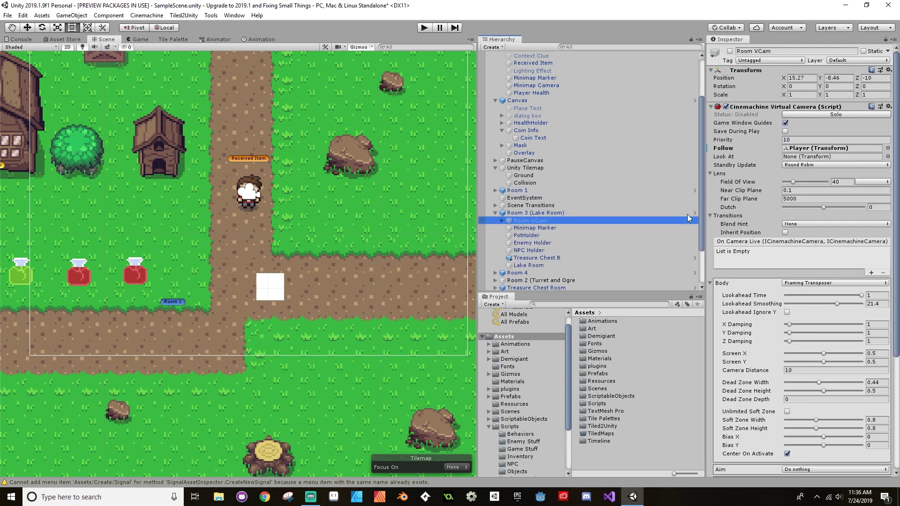
click(730, 52)
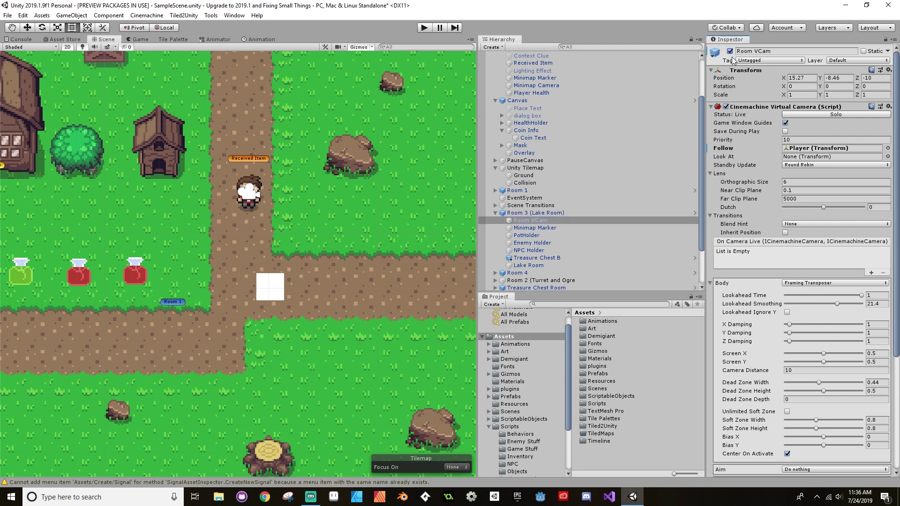
Collapse Room 3 and refresh the lens of Room 4's Room VCam by activating and deactivating that camera
click(495, 213)
click(496, 221)
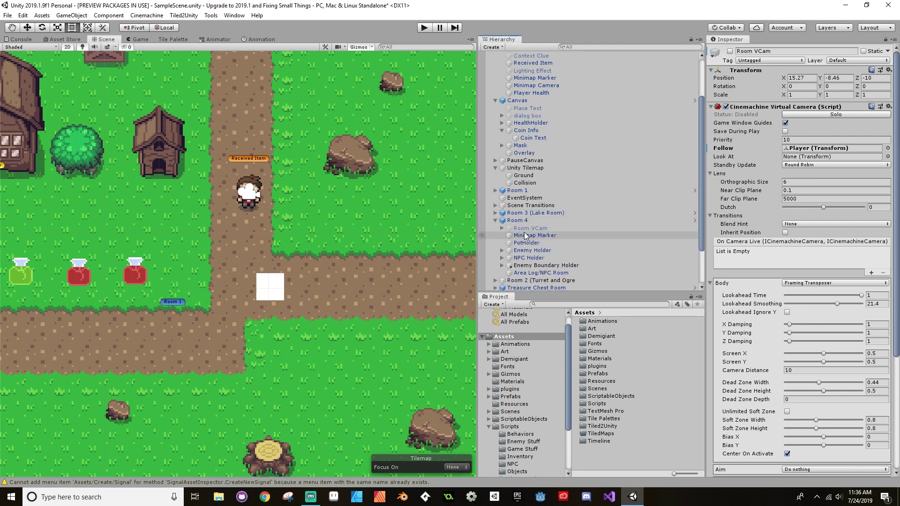
click(530, 227)
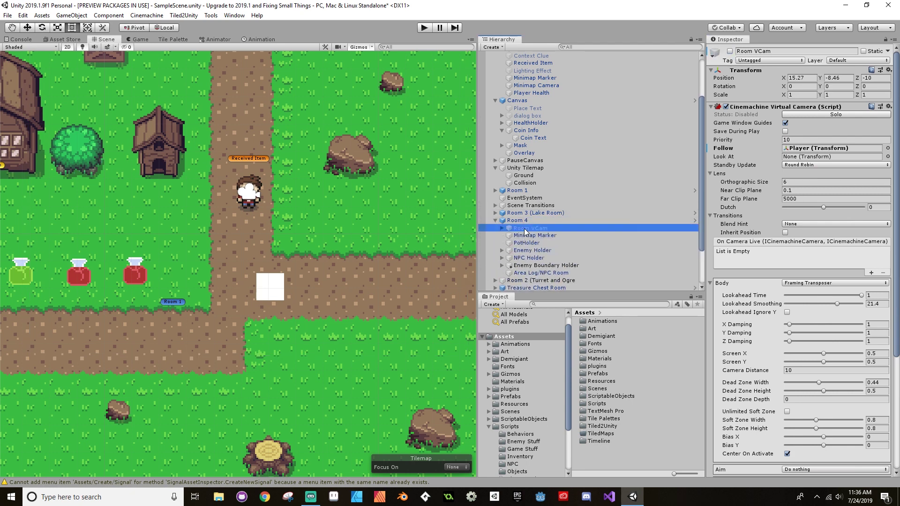
click(729, 52)
click(730, 52)
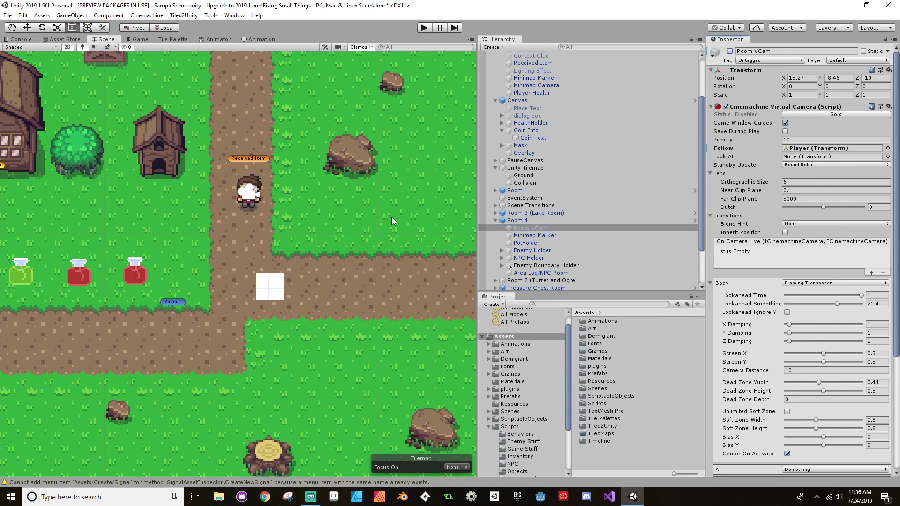
Collapse Room 4, refresh the lens of Room 6's Room VCam by activating and deactivating that camera, and collapse Room 6
click(498, 222)
click(496, 220)
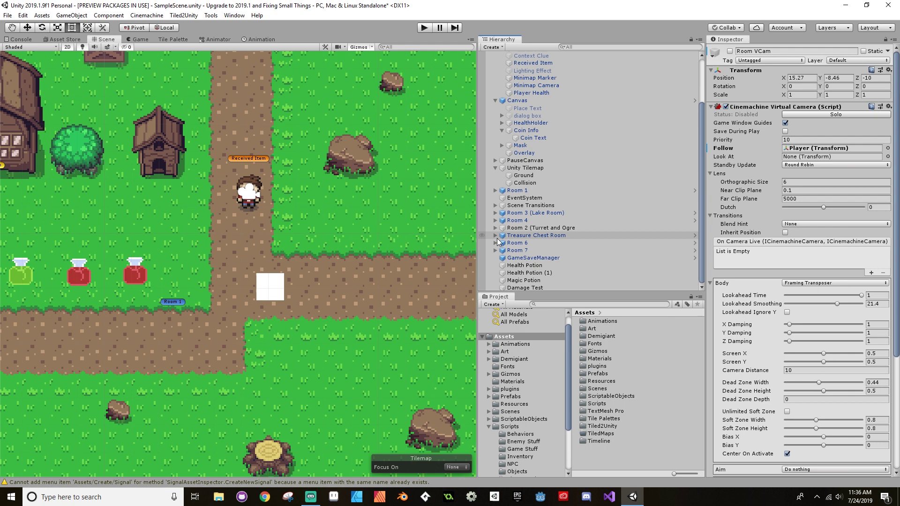
click(495, 243)
click(521, 252)
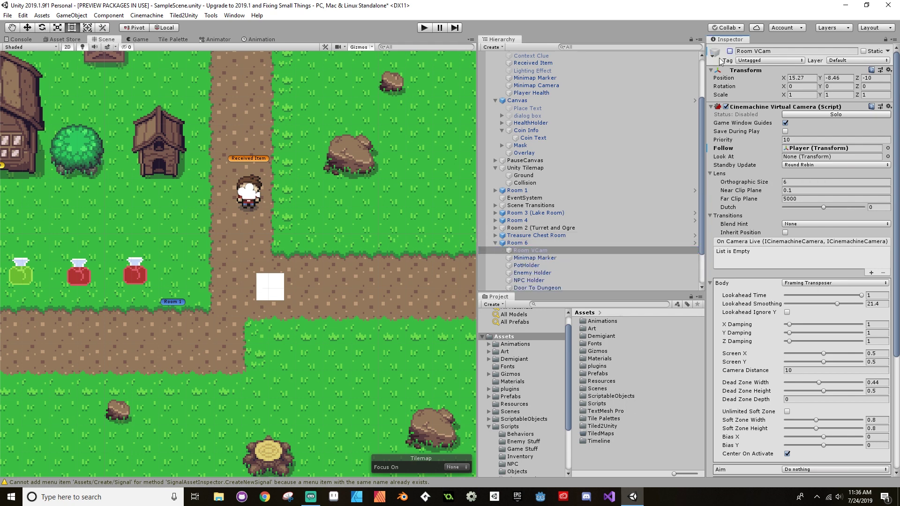
click(495, 242)
Activate and deactivate the Room VCam of Room 7 to refresh its lens to orthographic, and collapse the room
click(495, 250)
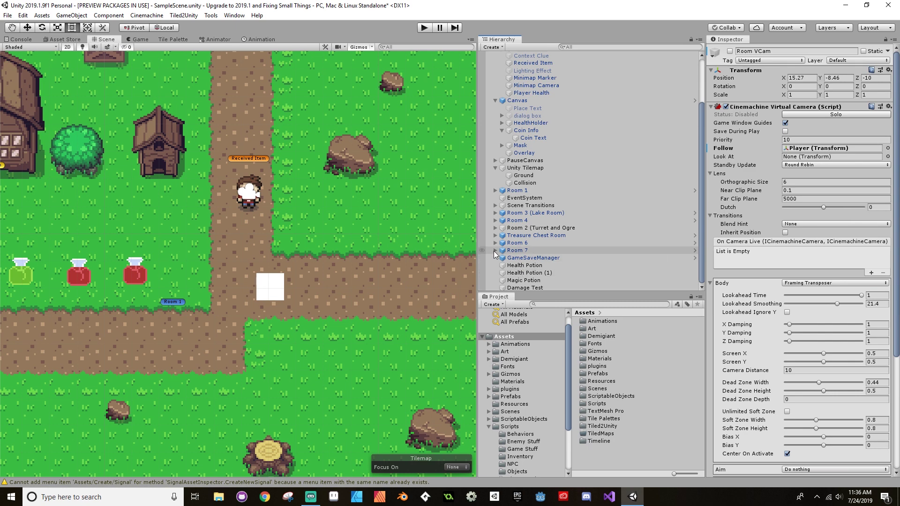
click(529, 258)
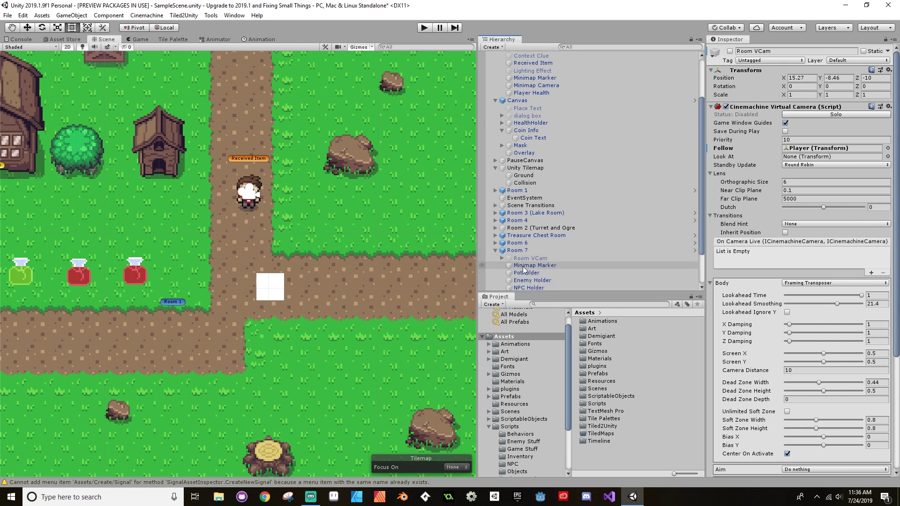
click(730, 51)
click(729, 51)
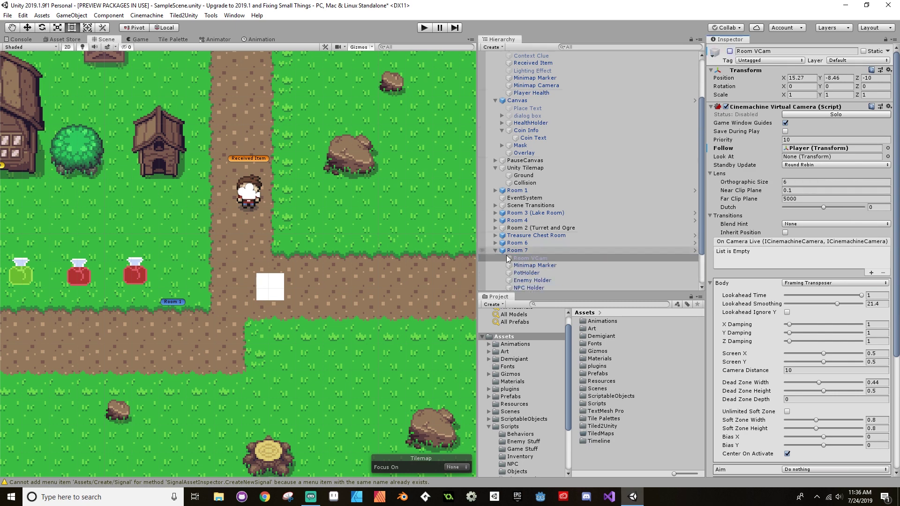
click(495, 250)
Examine the overworld map in the Scene view, looking over the layout of the rooms around the player's starting room
scroll(537, 244, up, 3)
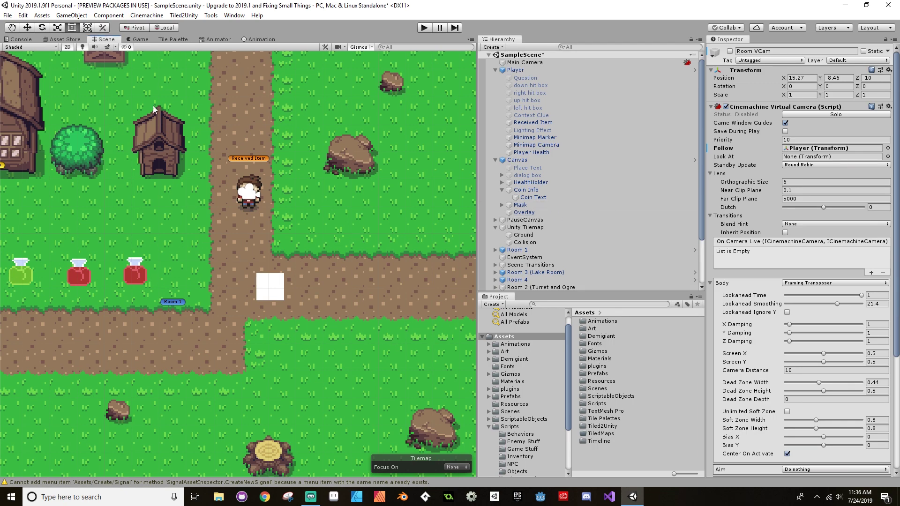
drag(144, 155, 268, 163)
scroll(304, 184, down, 6)
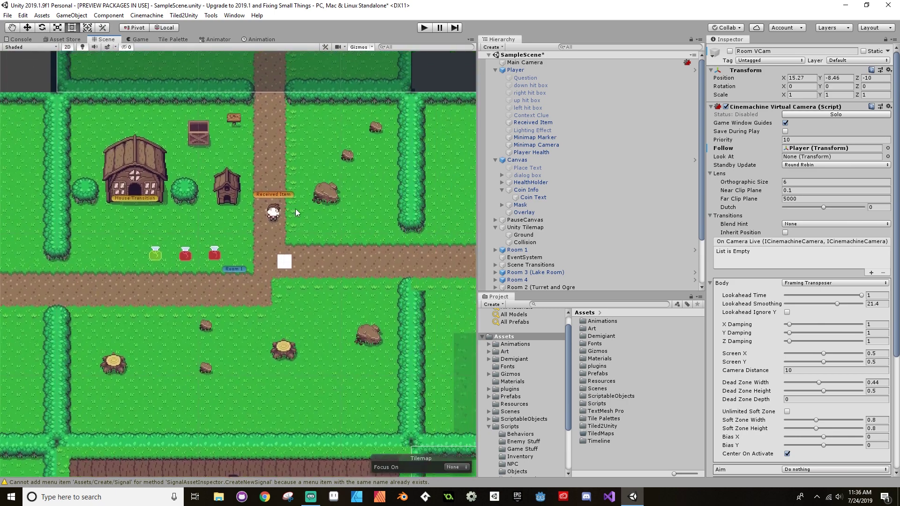
scroll(567, 138, down, 3)
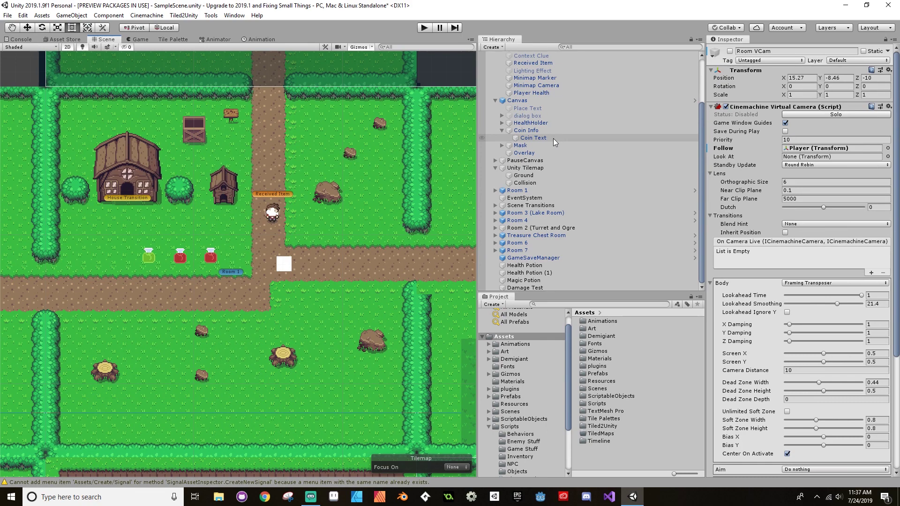
scroll(249, 241, down, 4)
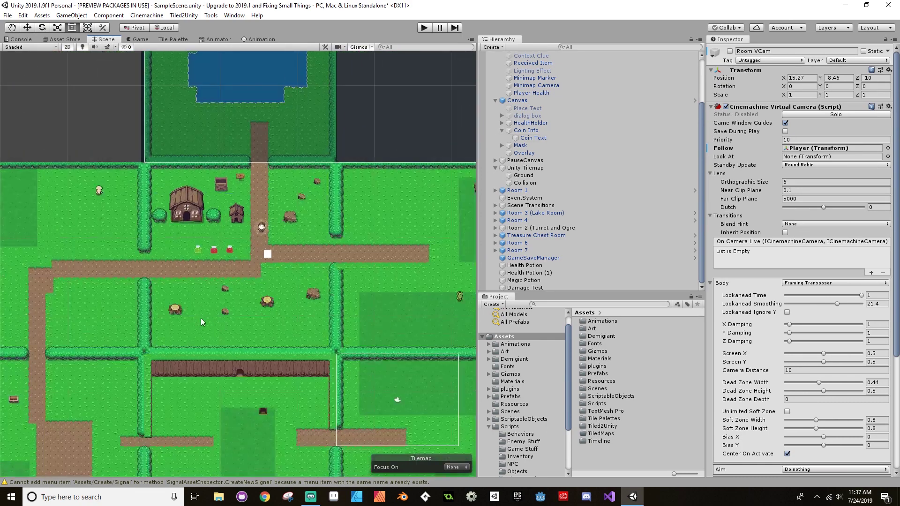
middle_drag(201, 322, 222, 190)
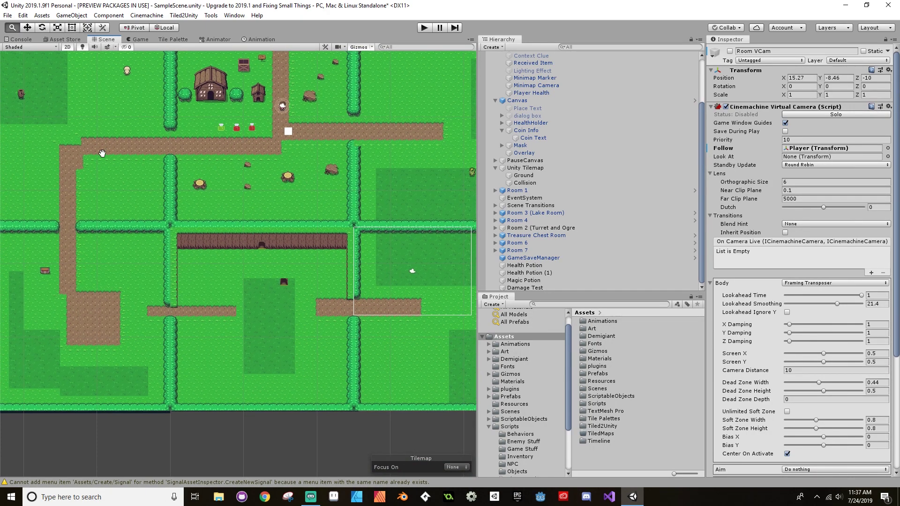
middle_drag(100, 153, 207, 259)
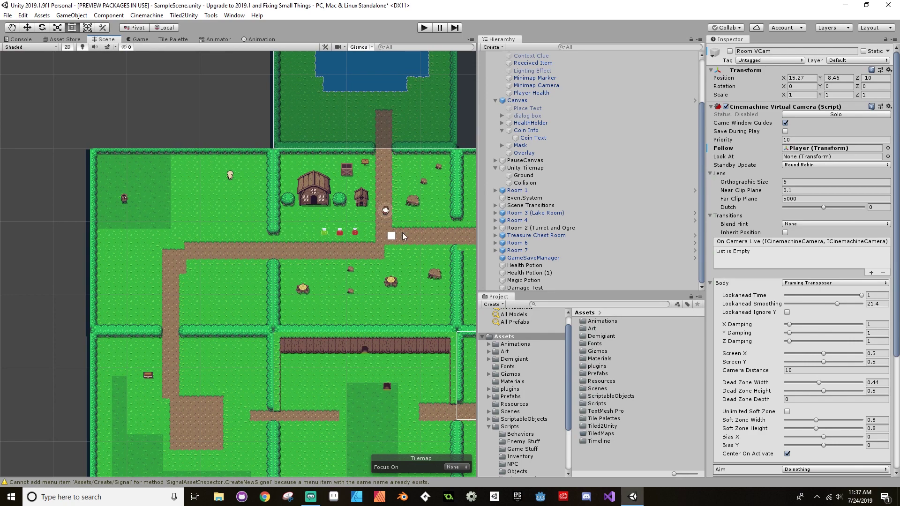
middle_drag(402, 232, 206, 206)
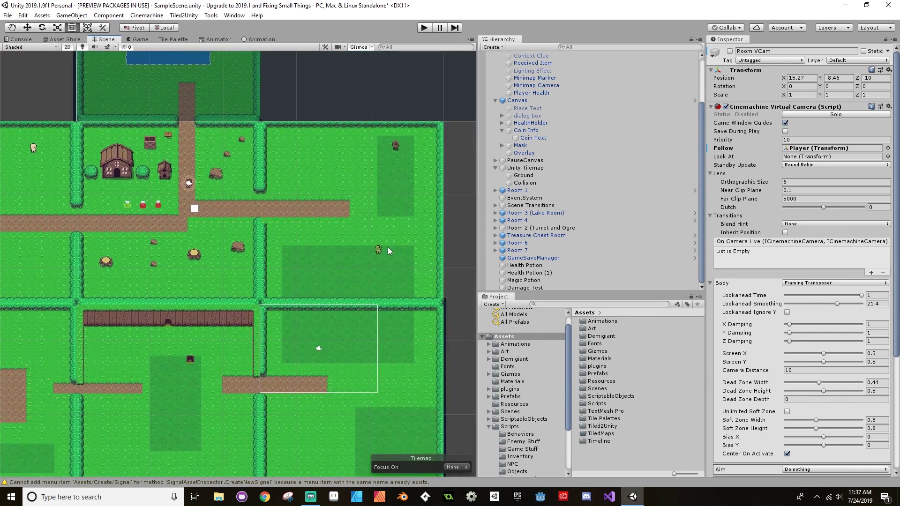
middle_drag(164, 250, 253, 212)
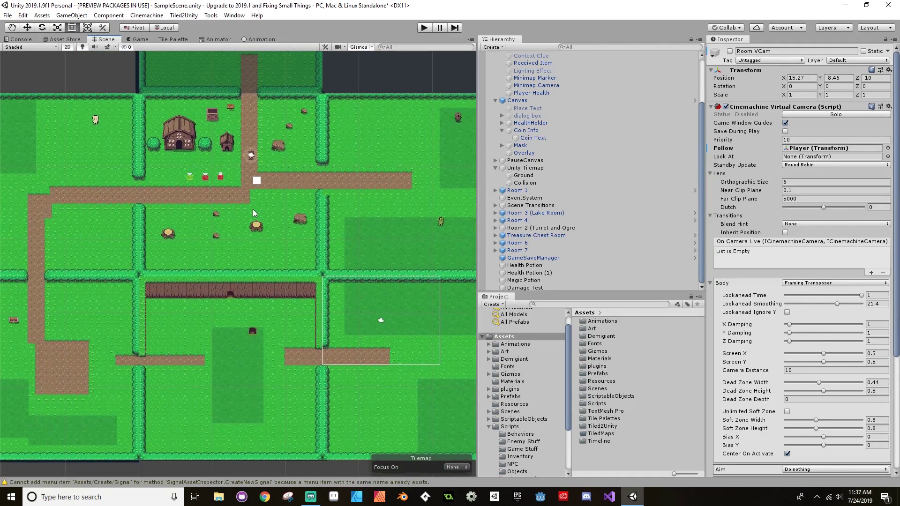